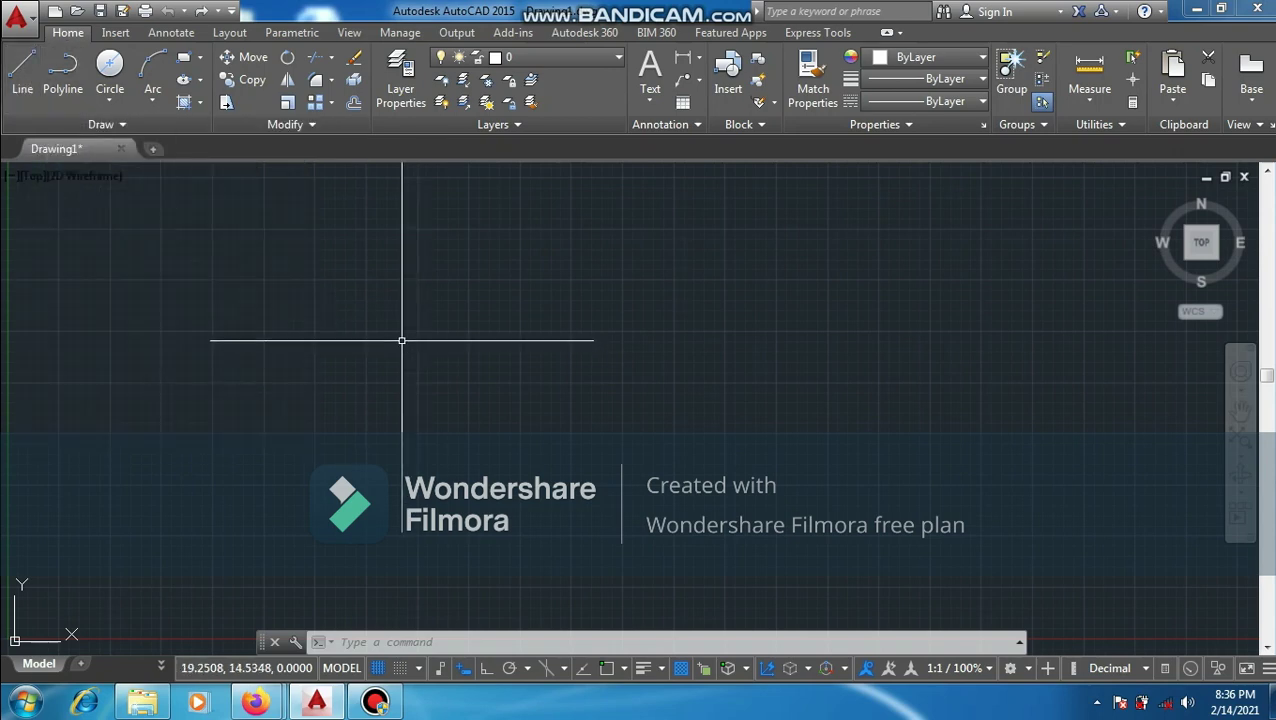
Draw a line from the origin 0,0 to the relative point 0,20 as the rectangle's left side.
text(l)
key(Return)
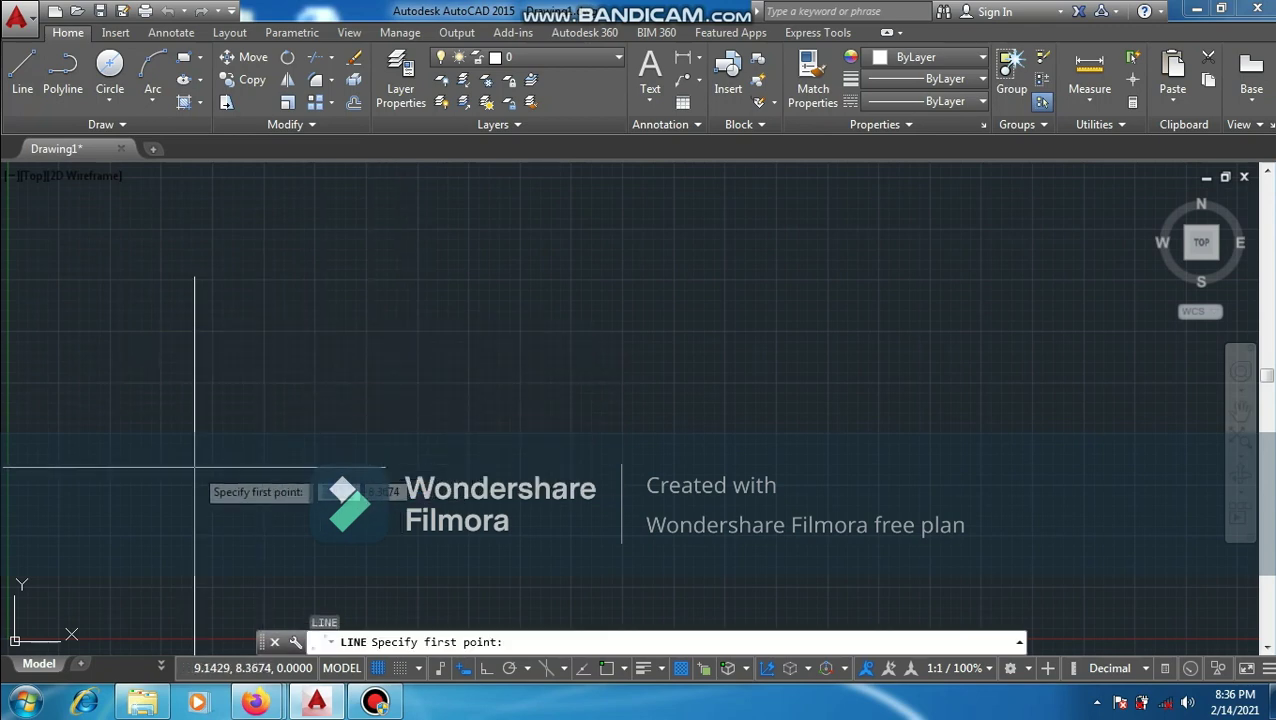
scroll(194, 466, down, 1)
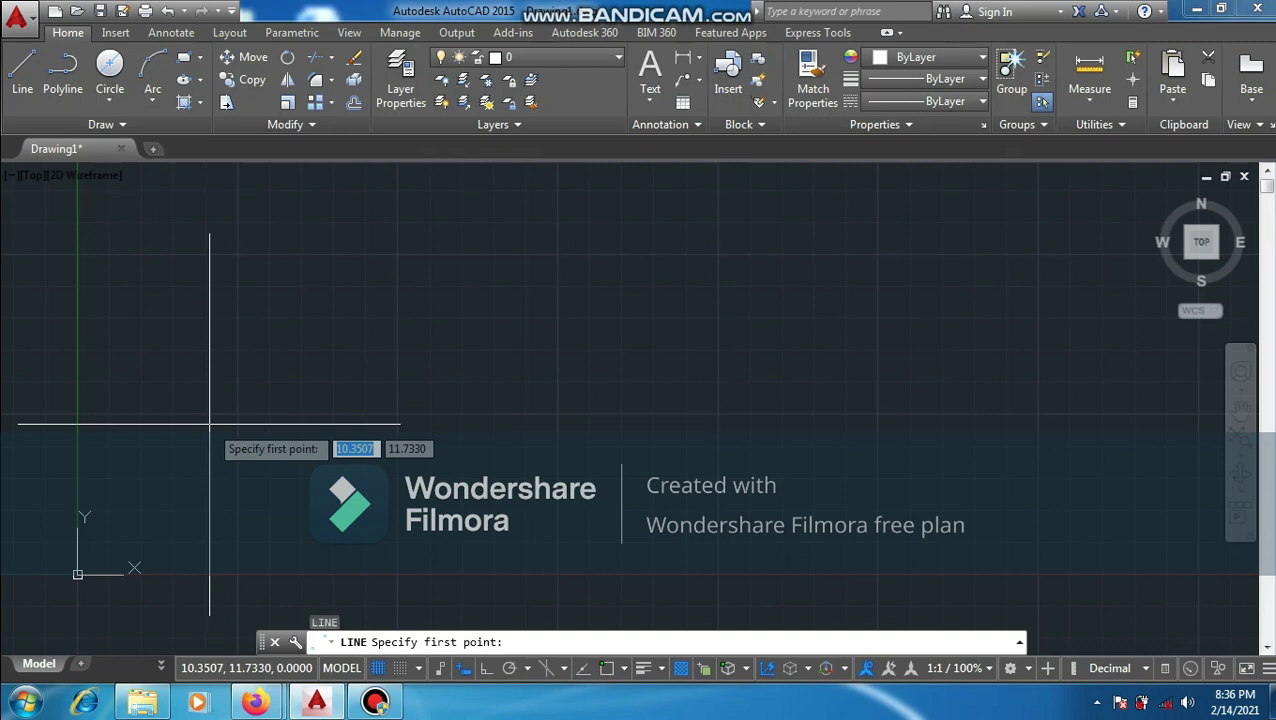
text(0)
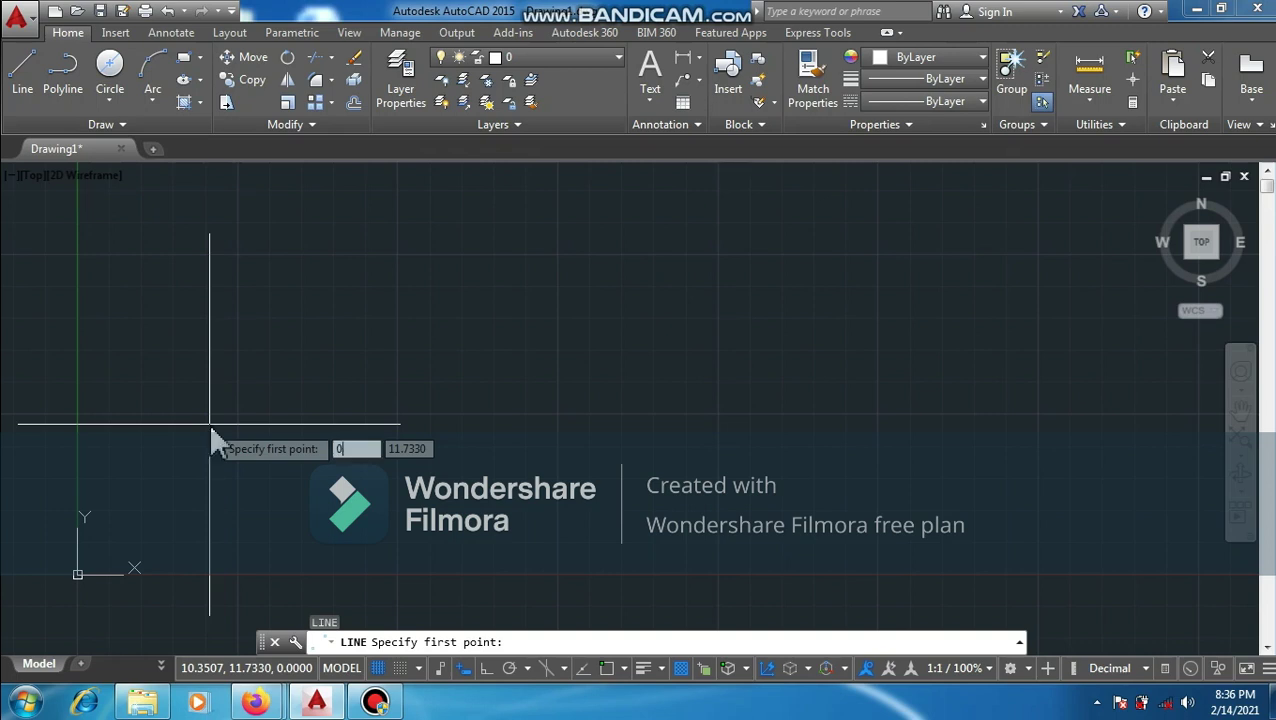
key(Tab)
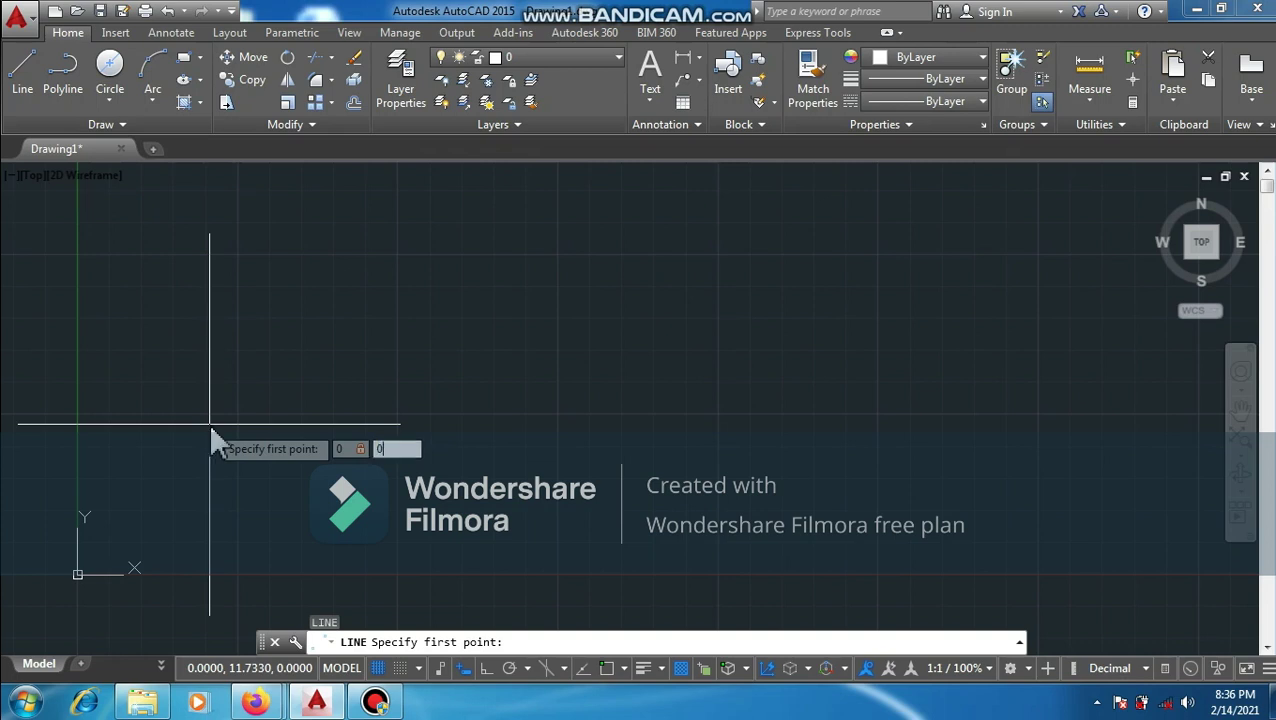
text(0)
key(Return)
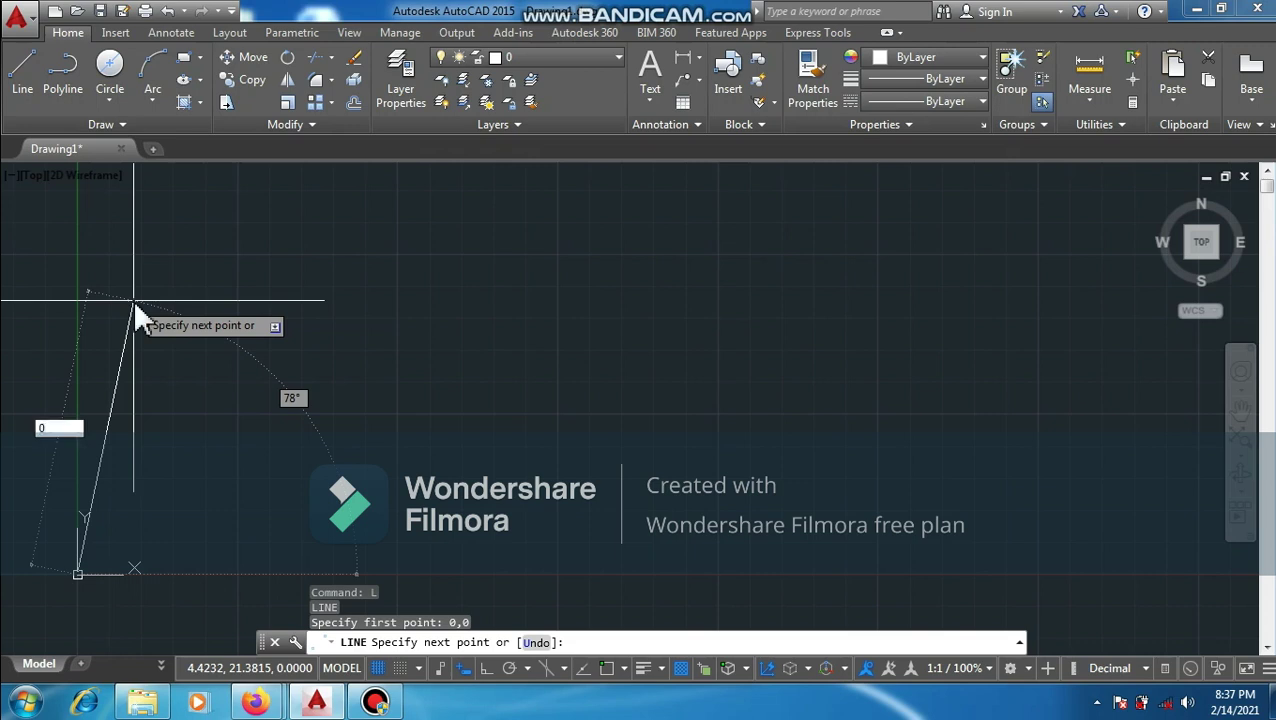
text(0,)
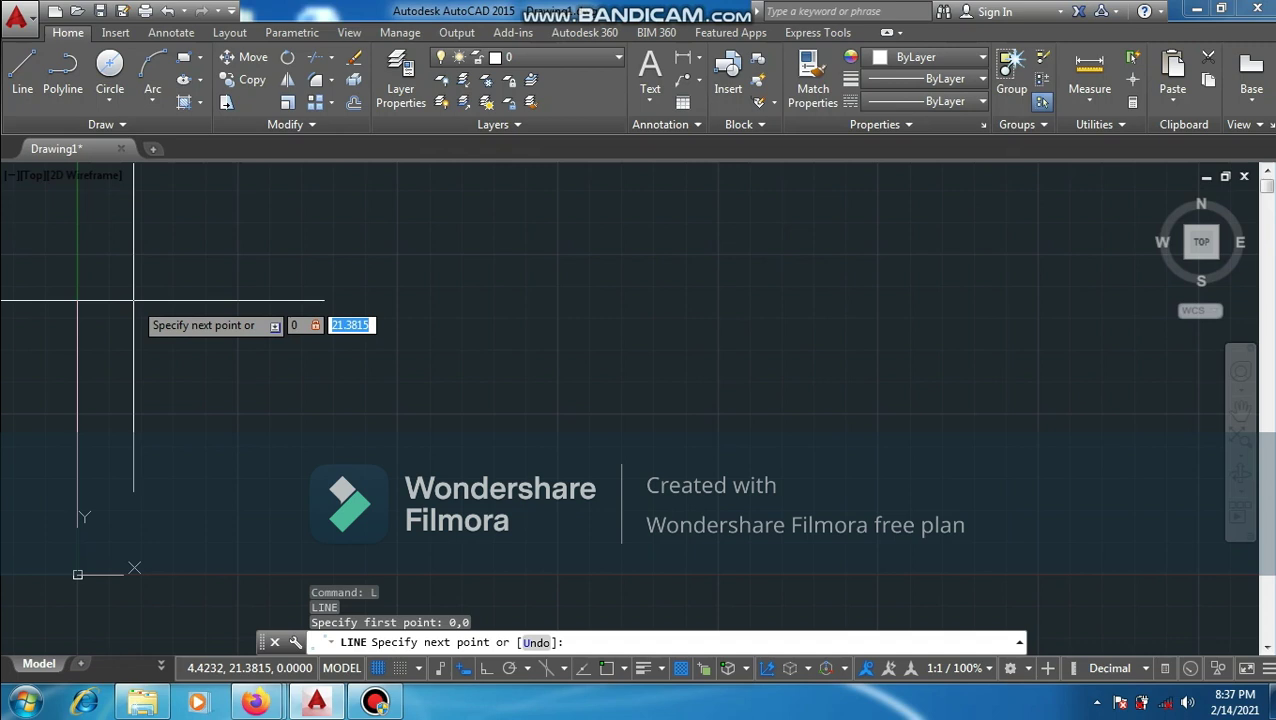
text(20)
key(Return)
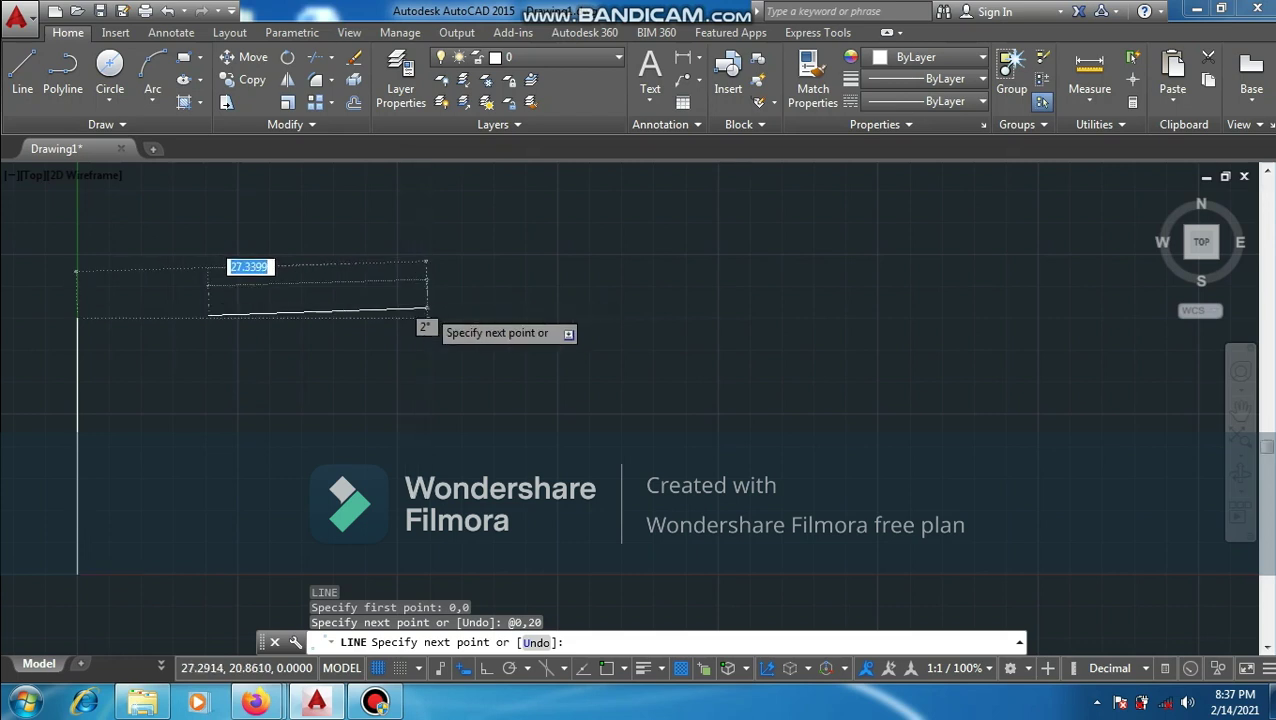
Continue the line chain with a horizontal top segment 15 units long at 0°.
scroll(424, 308, down, 2)
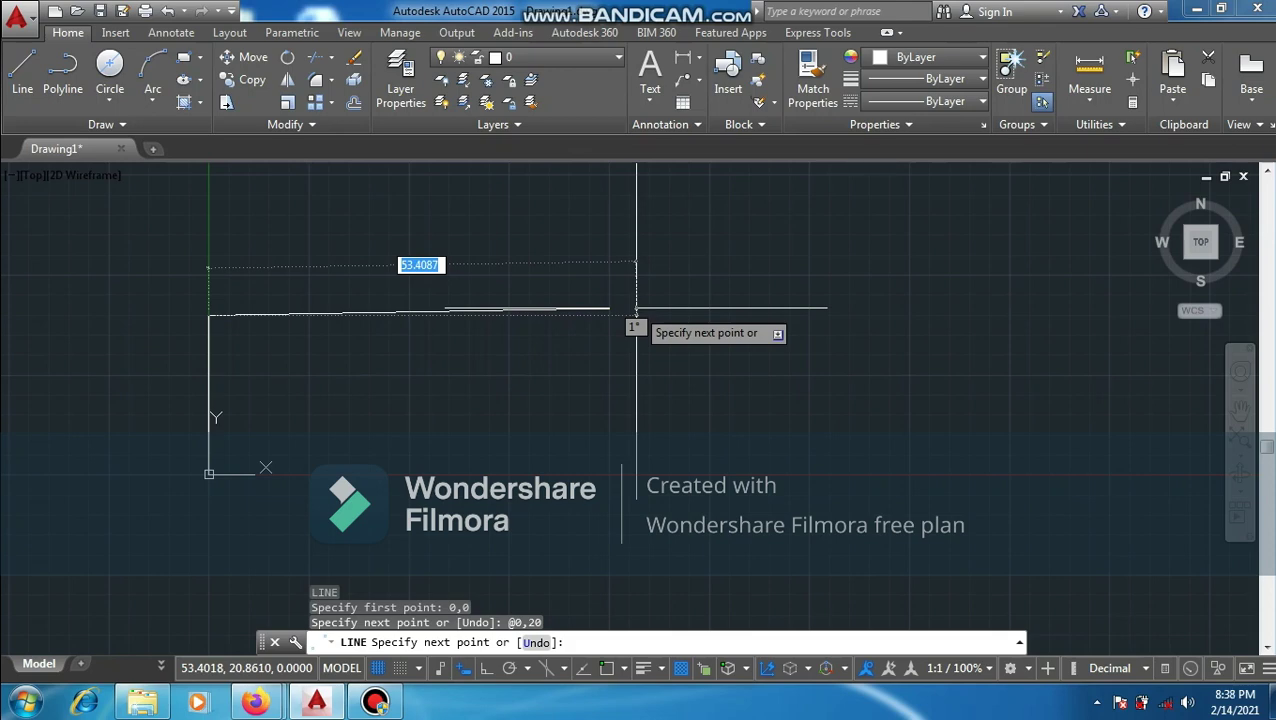
text(10)
key(BackSpace)
text(5)
key(Return)
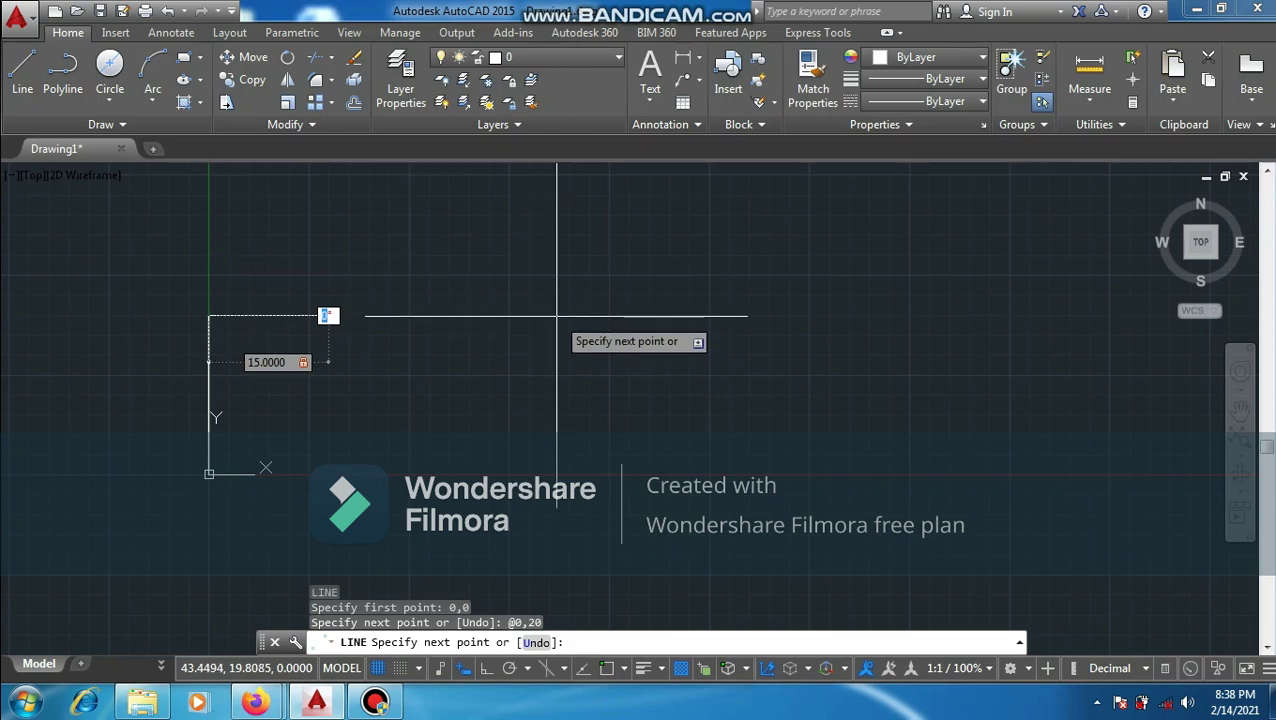
text(0)
key(Return)
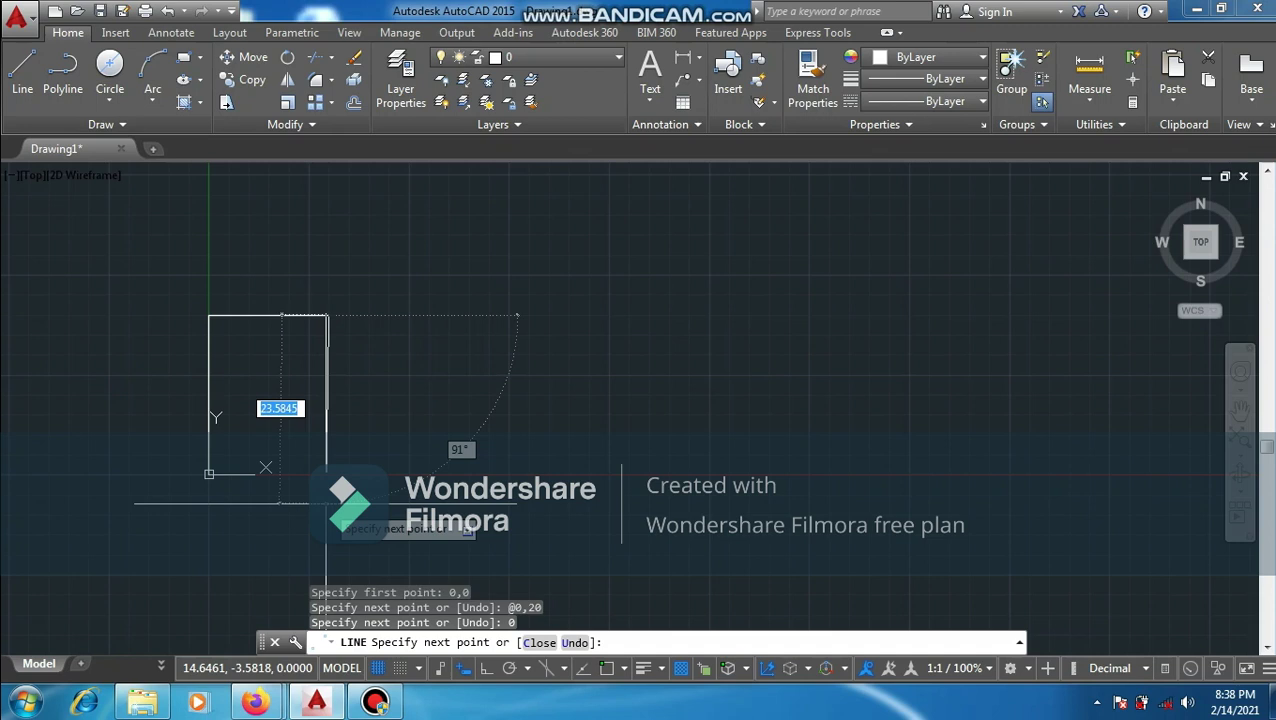
Add the rectangle's right side as a 20-unit line segment running straight down at 90°.
text(20)
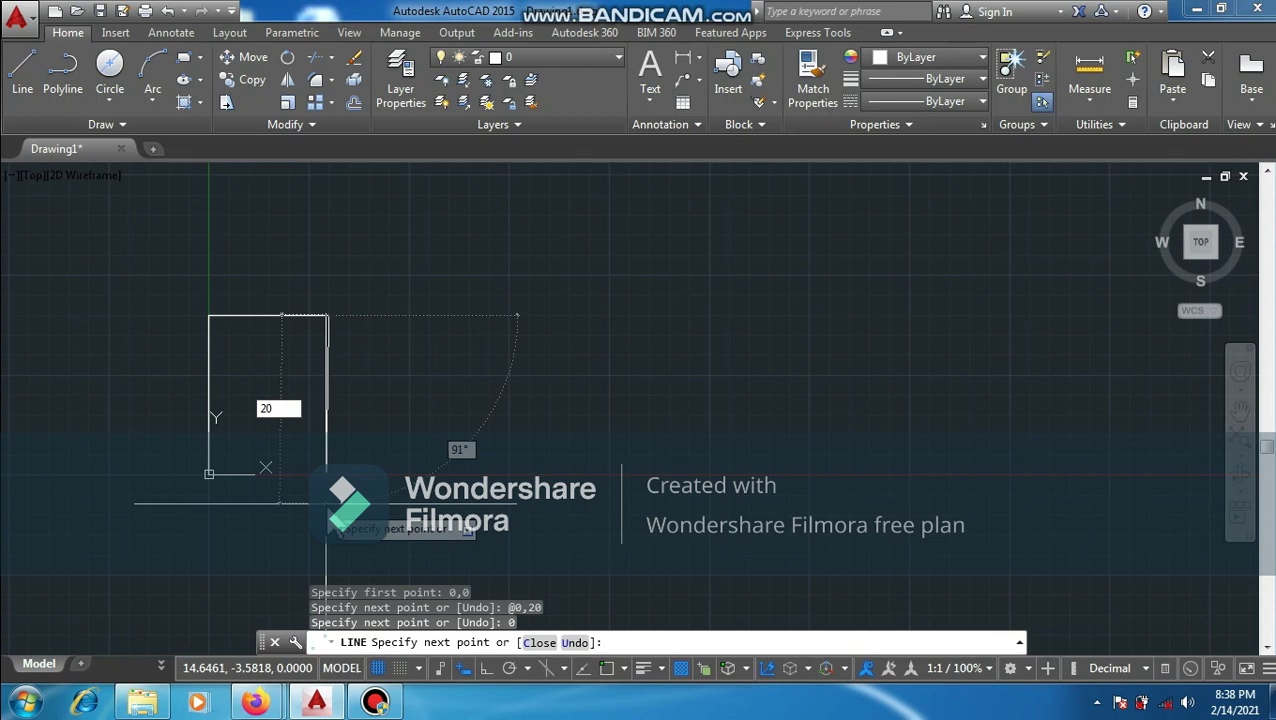
key(Tab)
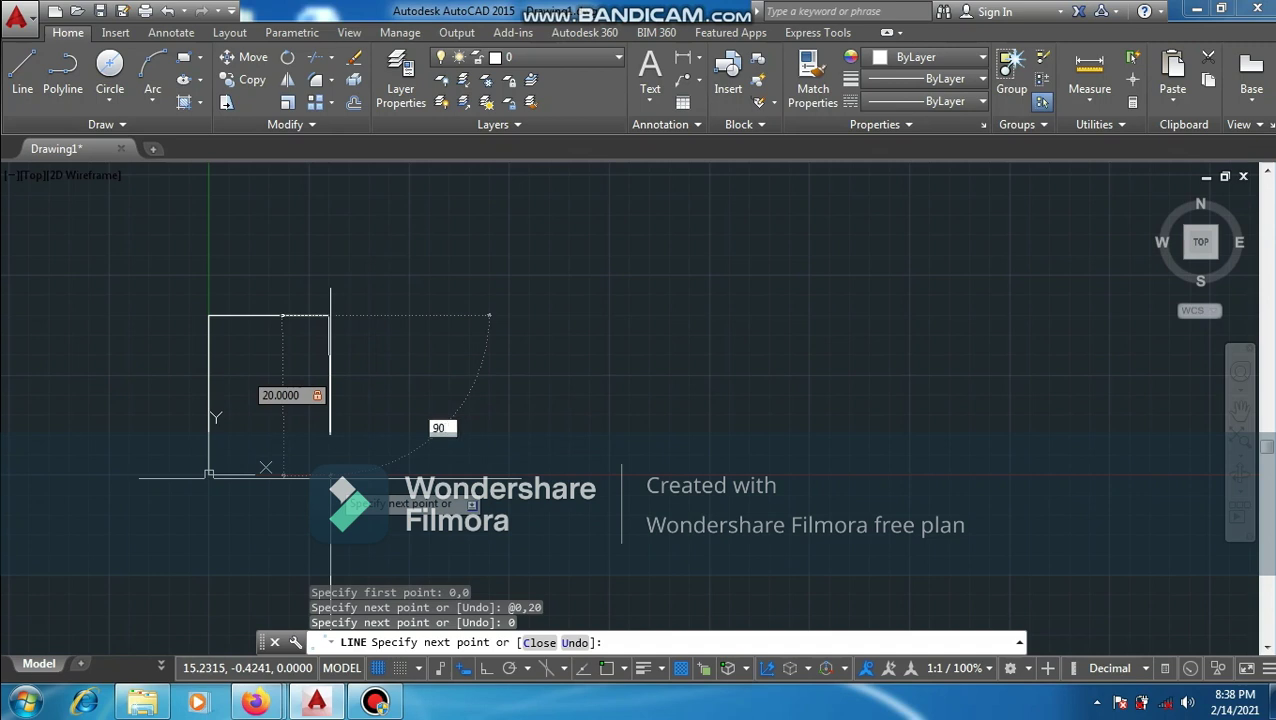
key(Return)
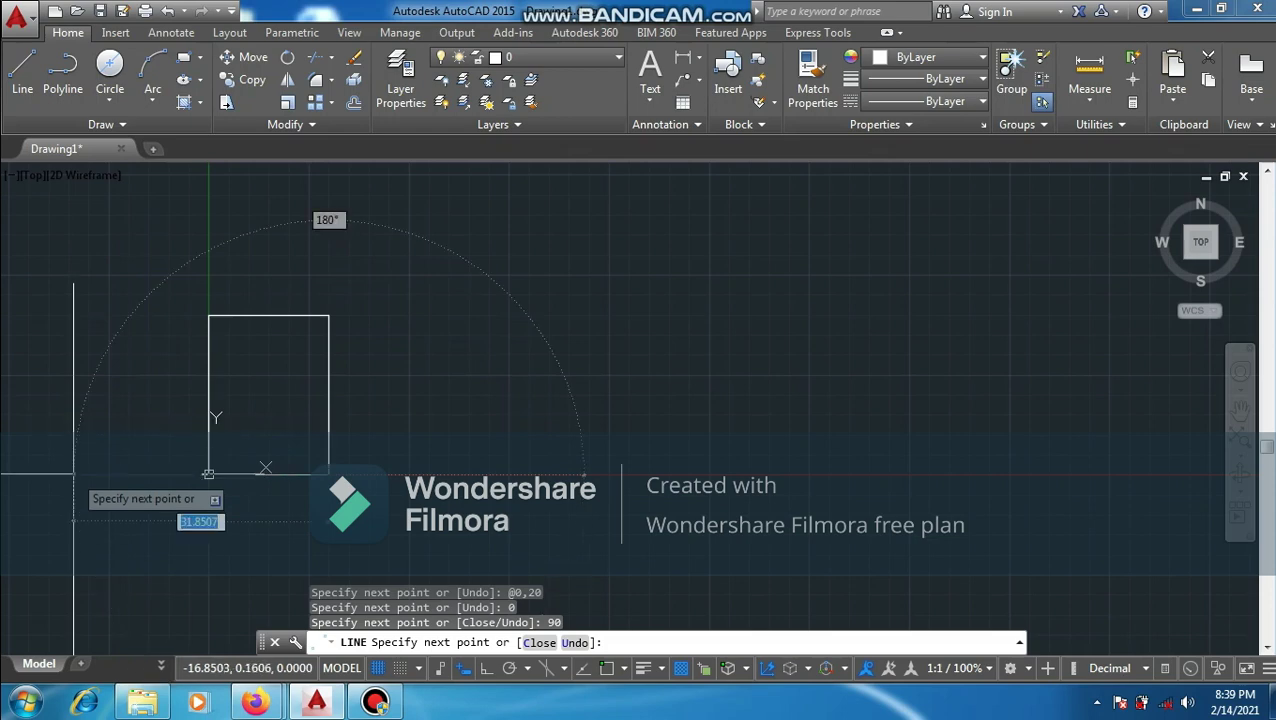
Finish the rectangle with a 15-unit bottom segment at 180° back to the origin, and end the line command.
text(1)
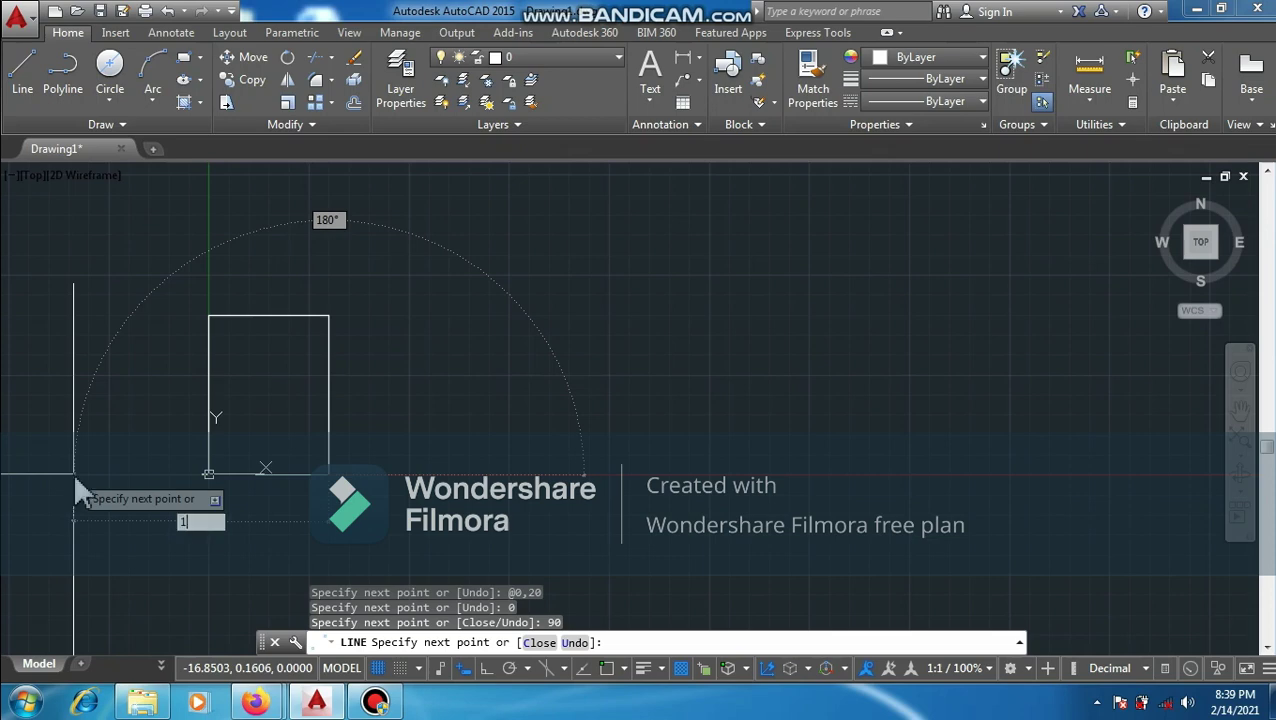
text(5)
key(Tab)
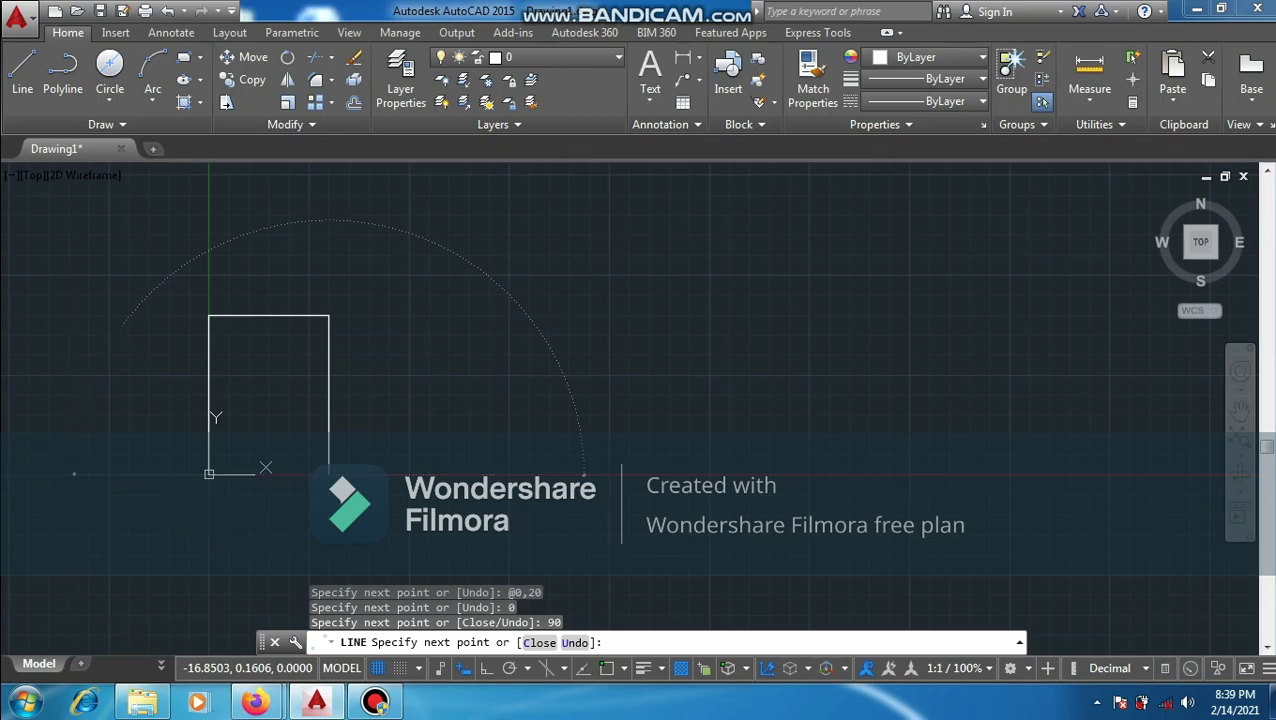
text(1)
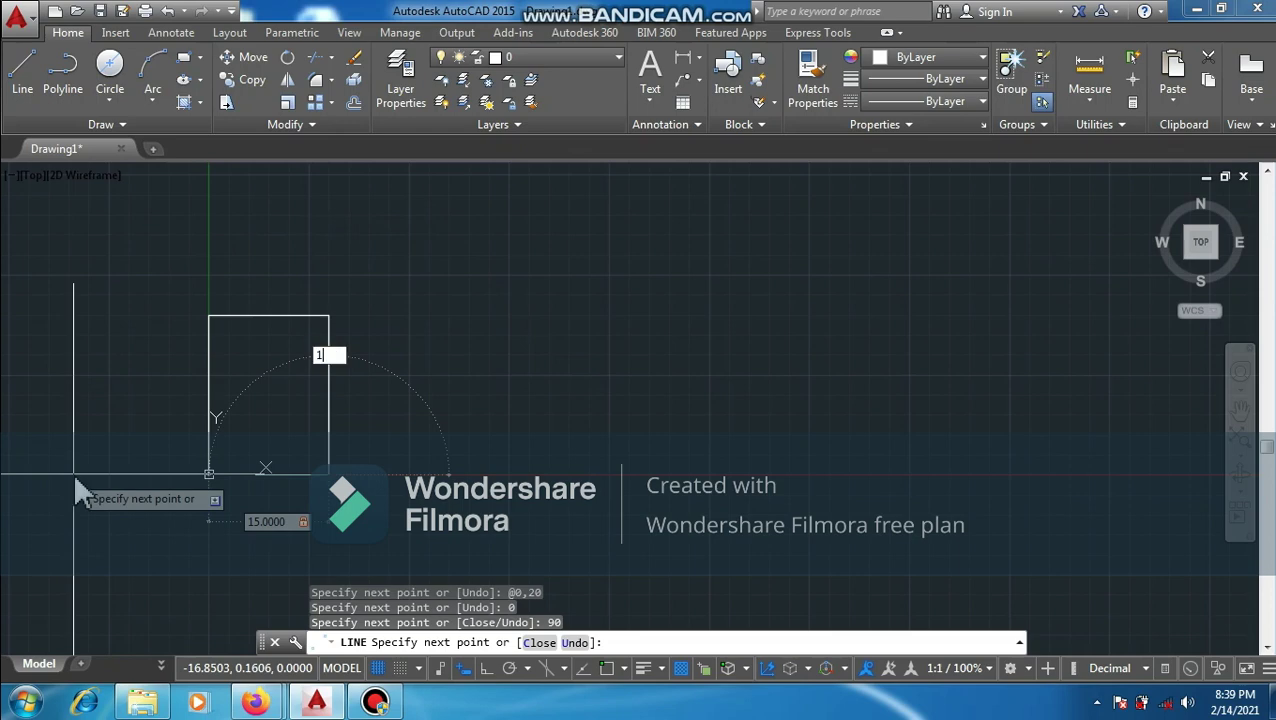
text(80)
key(Return)
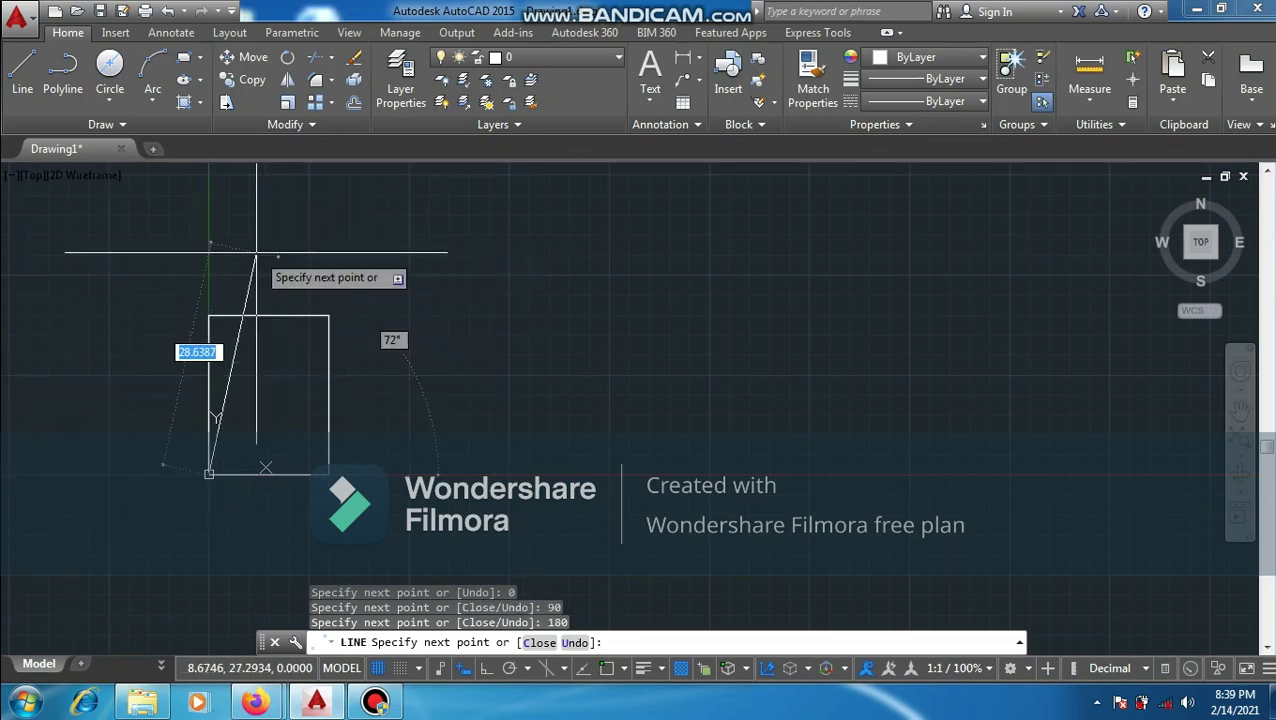
key(Escape)
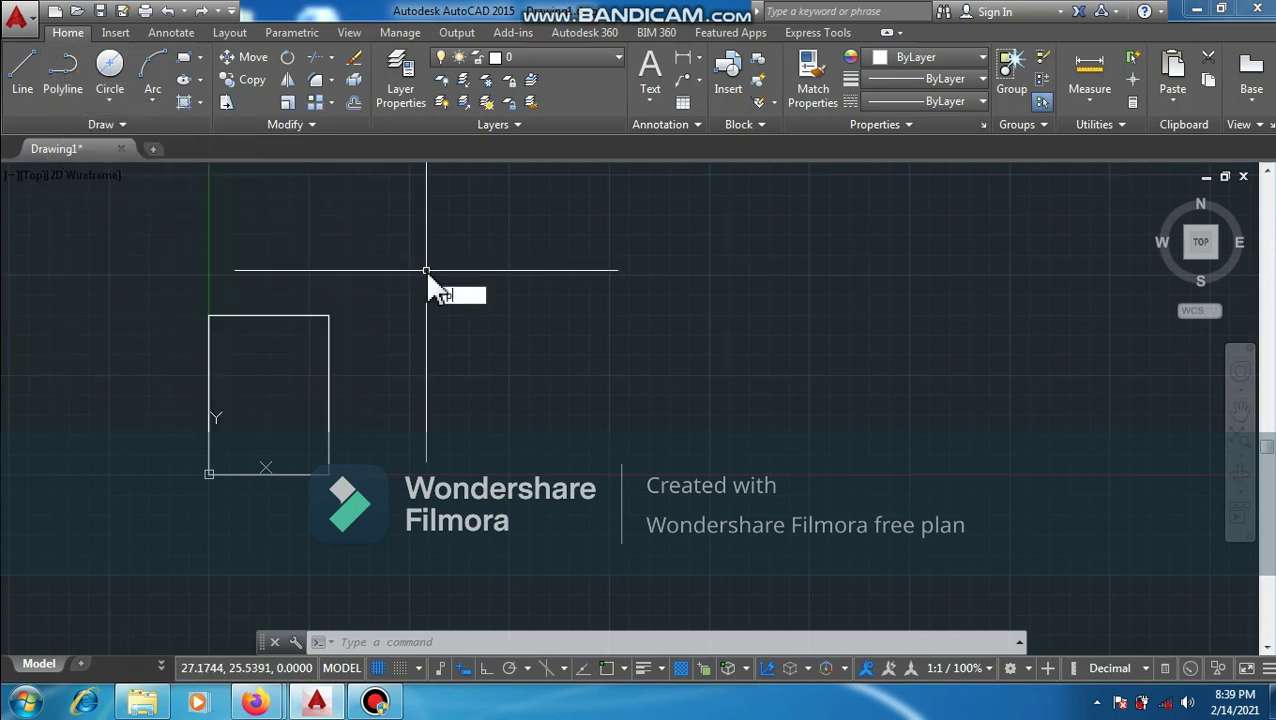
Start a polyline just right of the rectangle, level with its base, with a vertical first segment 20 units long at 90°.
key(Return)
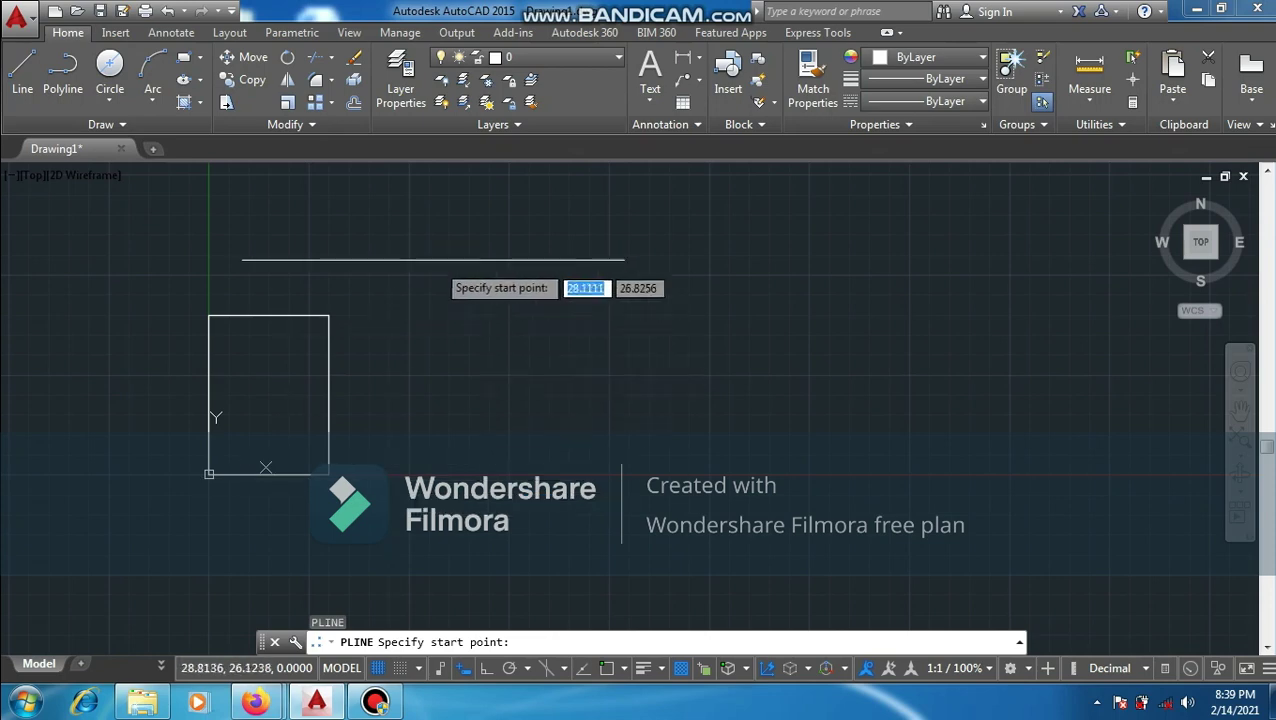
click(386, 476)
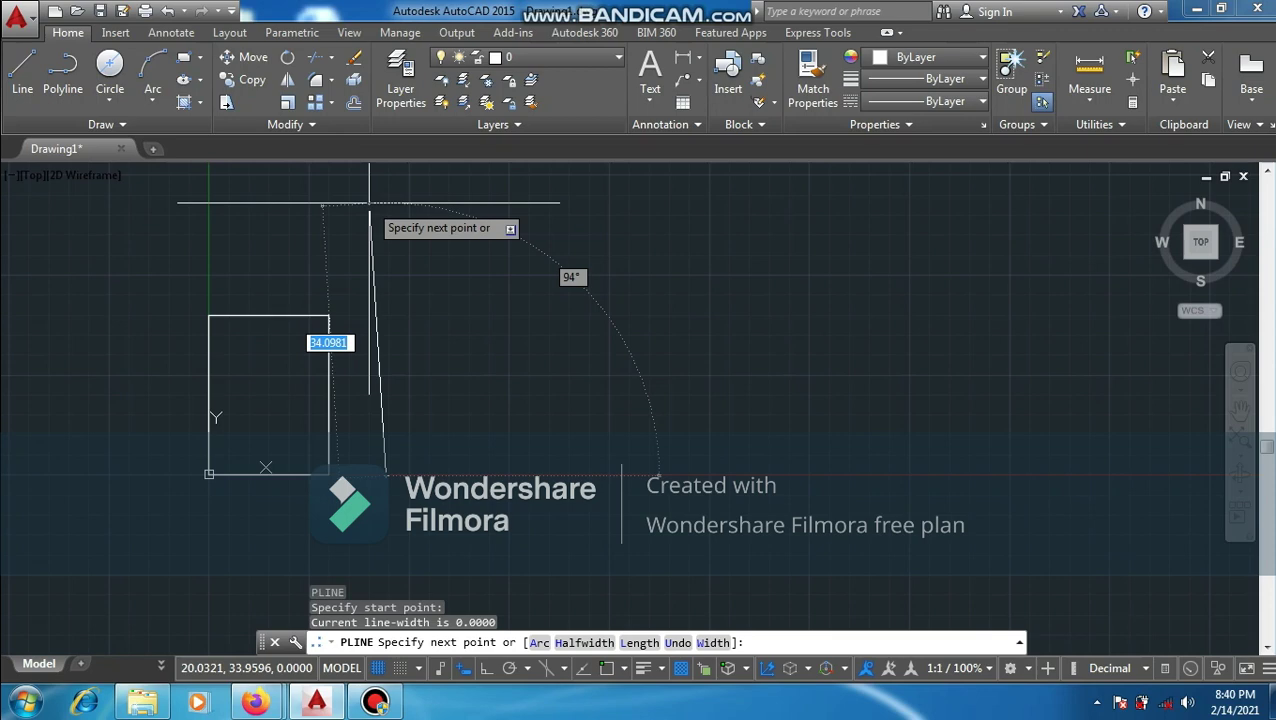
text(0)
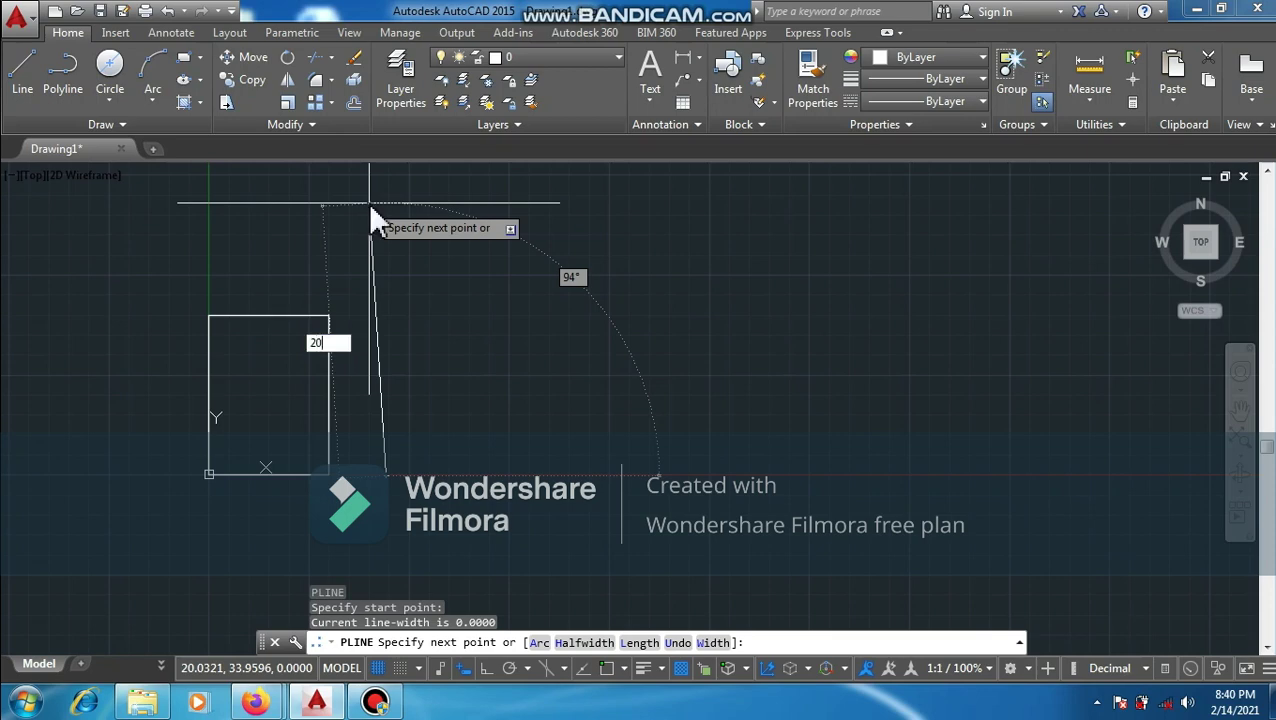
key(Tab)
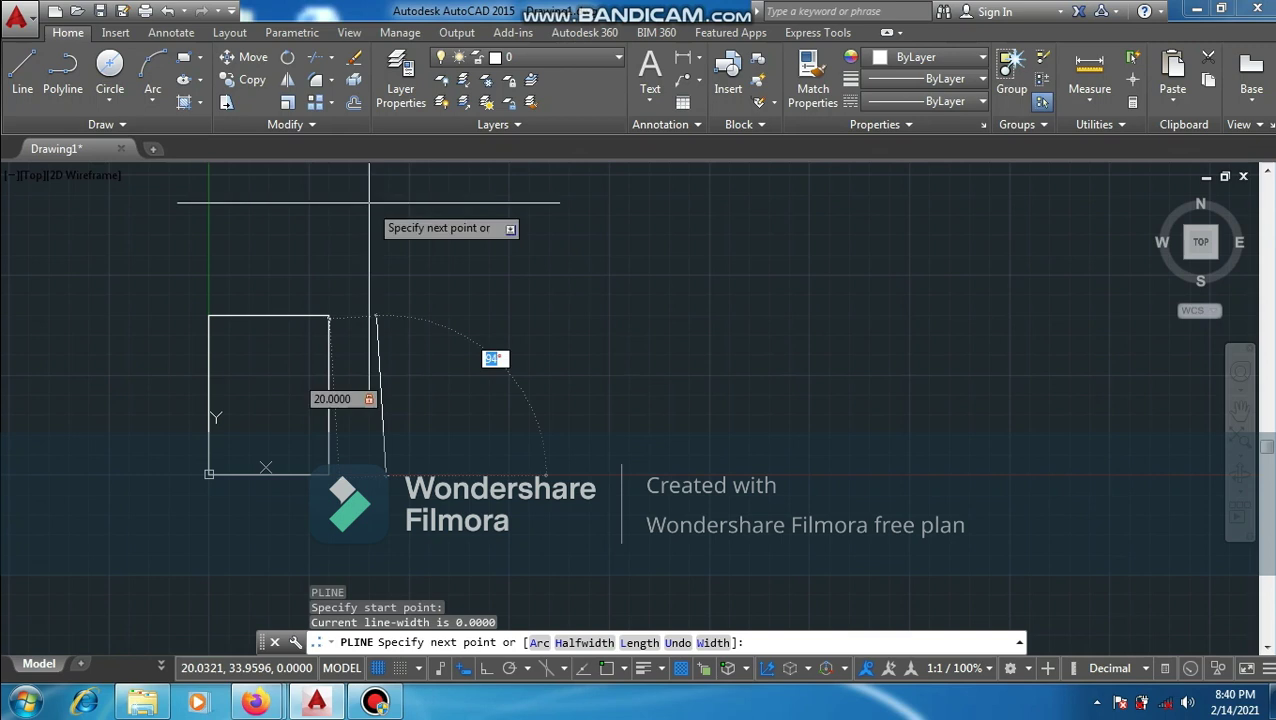
text(90)
key(Return)
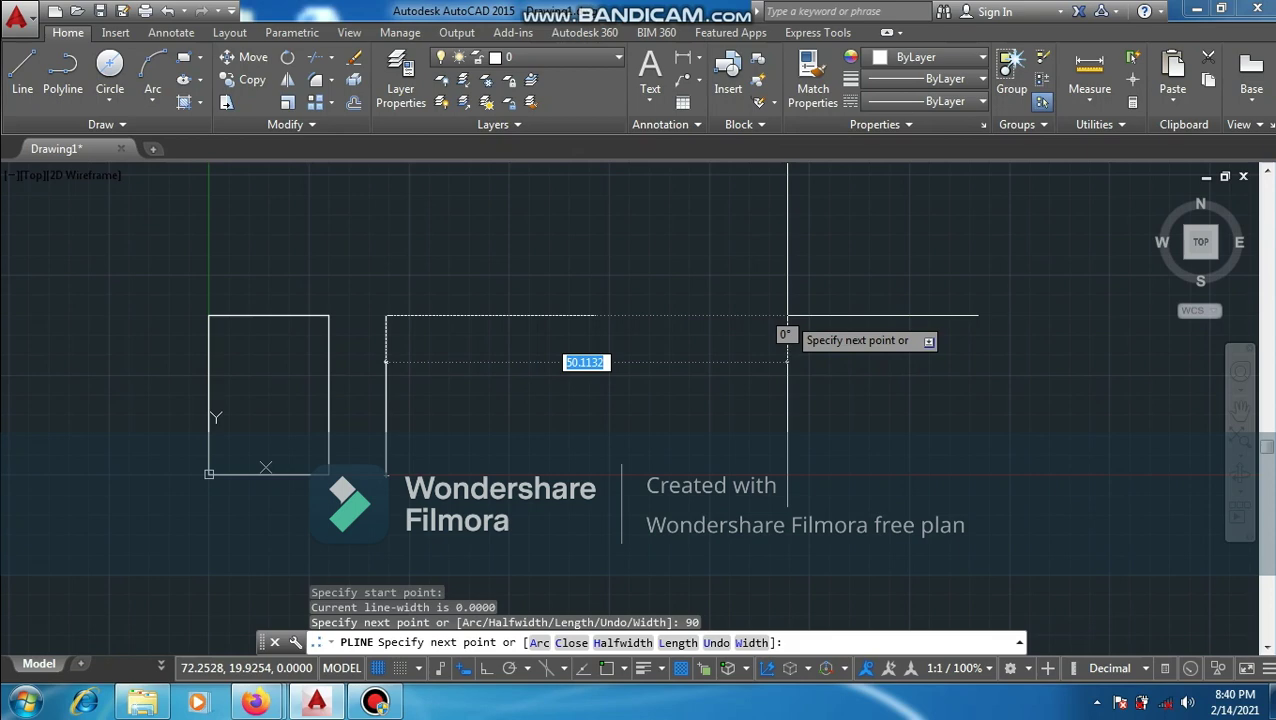
Add a horizontal top segment 15 units long at 0° to the polyline.
text(1)
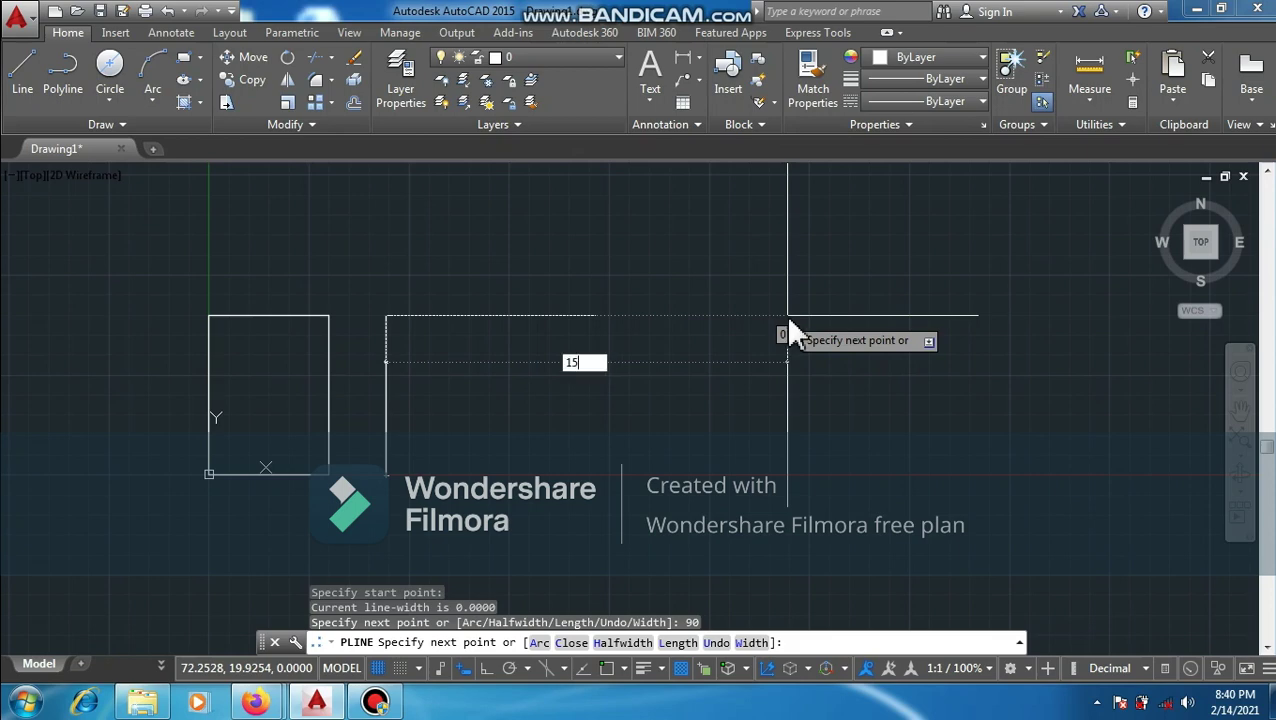
text(5)
key(Tab)
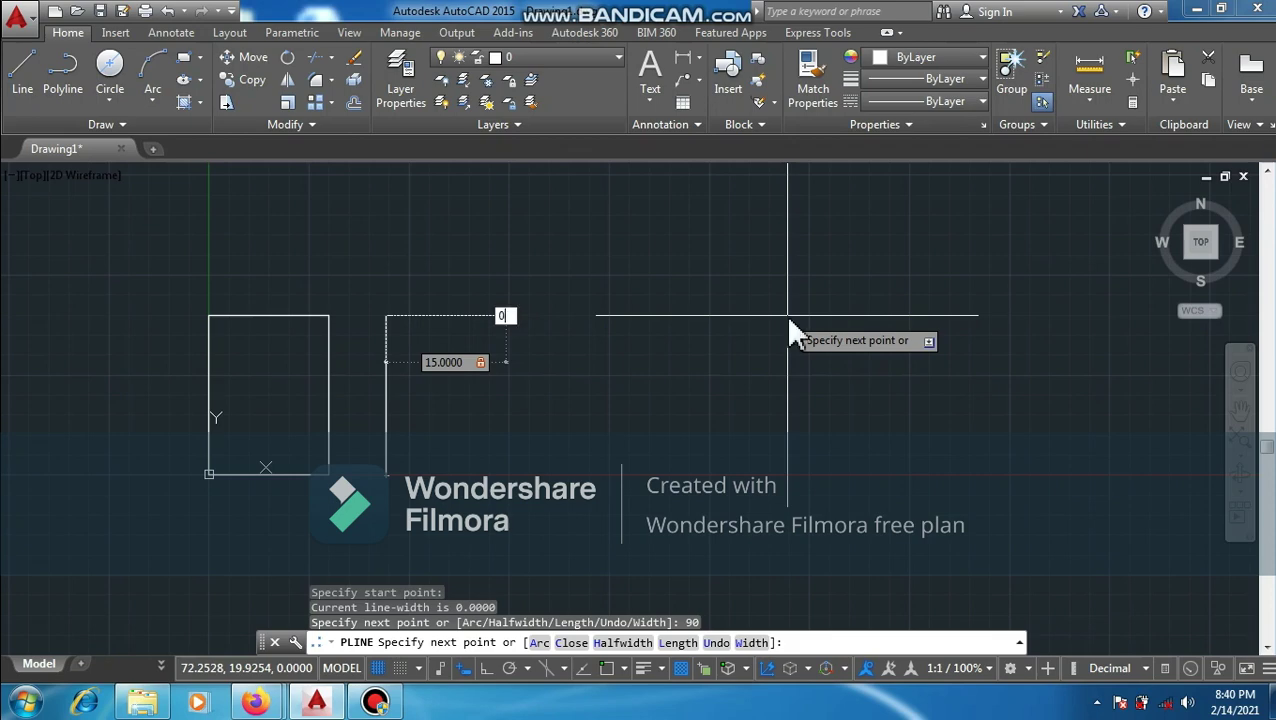
text(0)
key(Return)
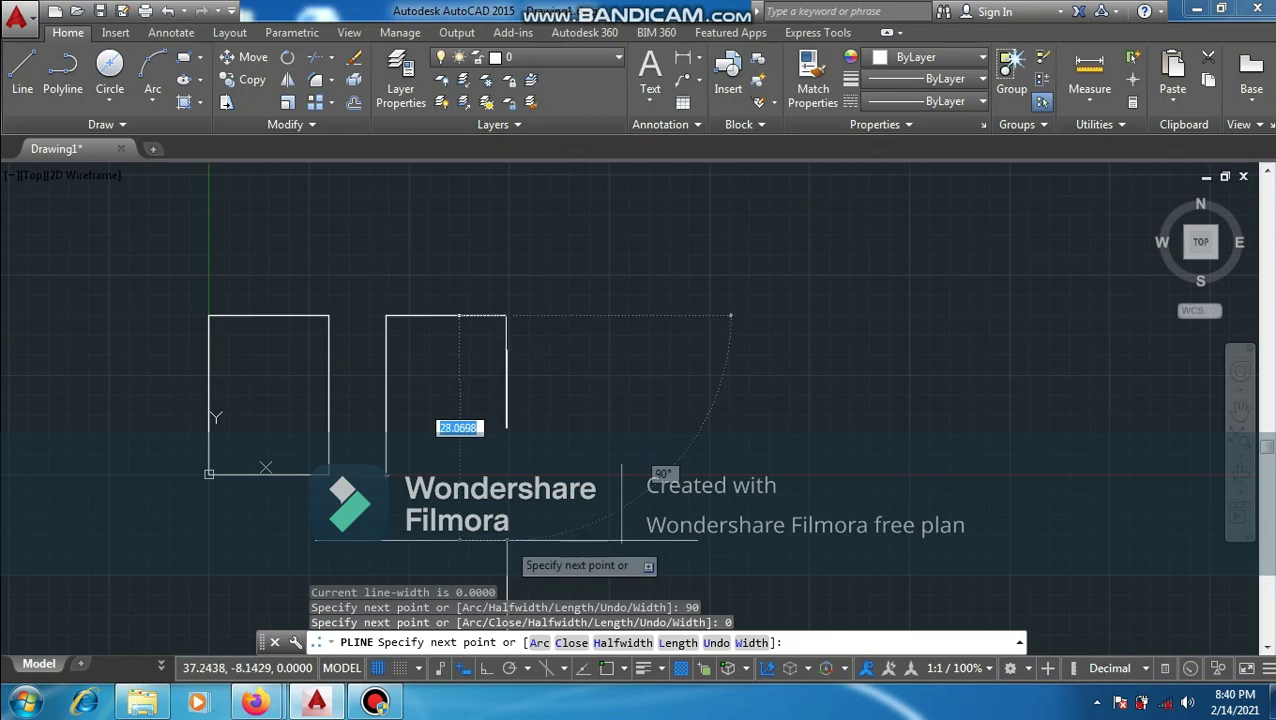
Add a 20-unit polyline segment straight down at 90° and close the polyline into a rectangle.
text(20)
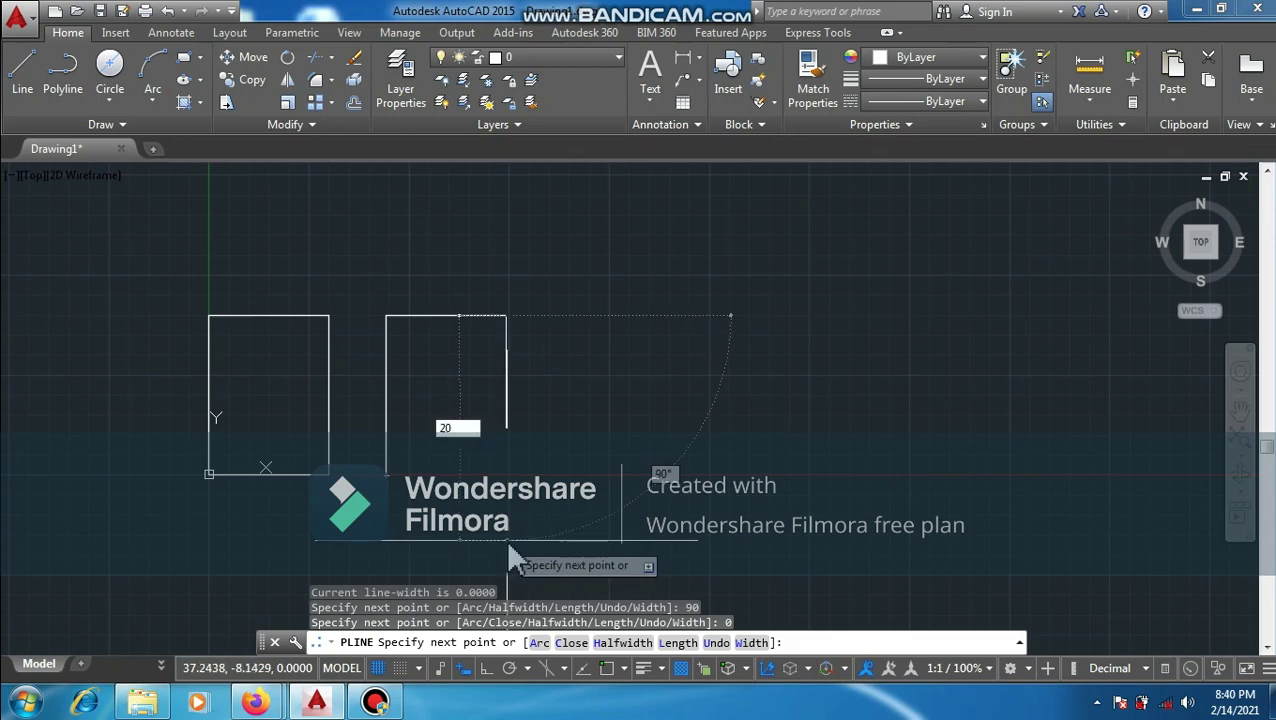
key(Tab)
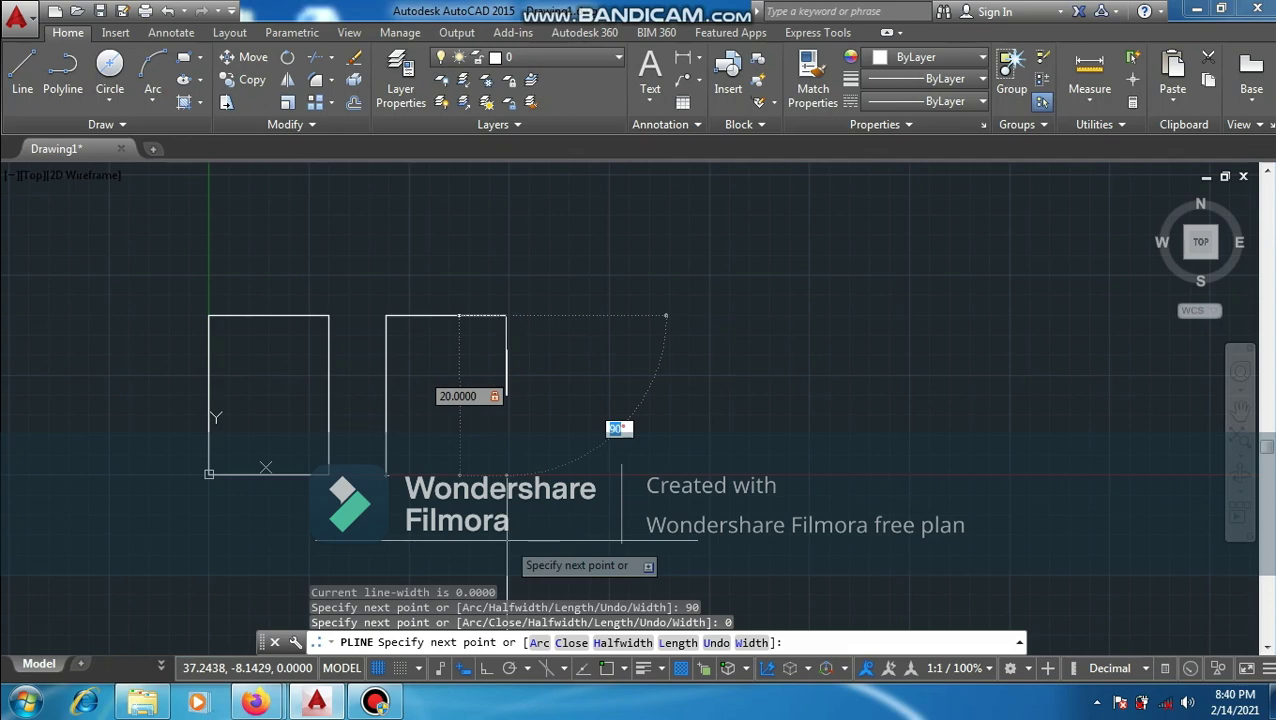
key(Return)
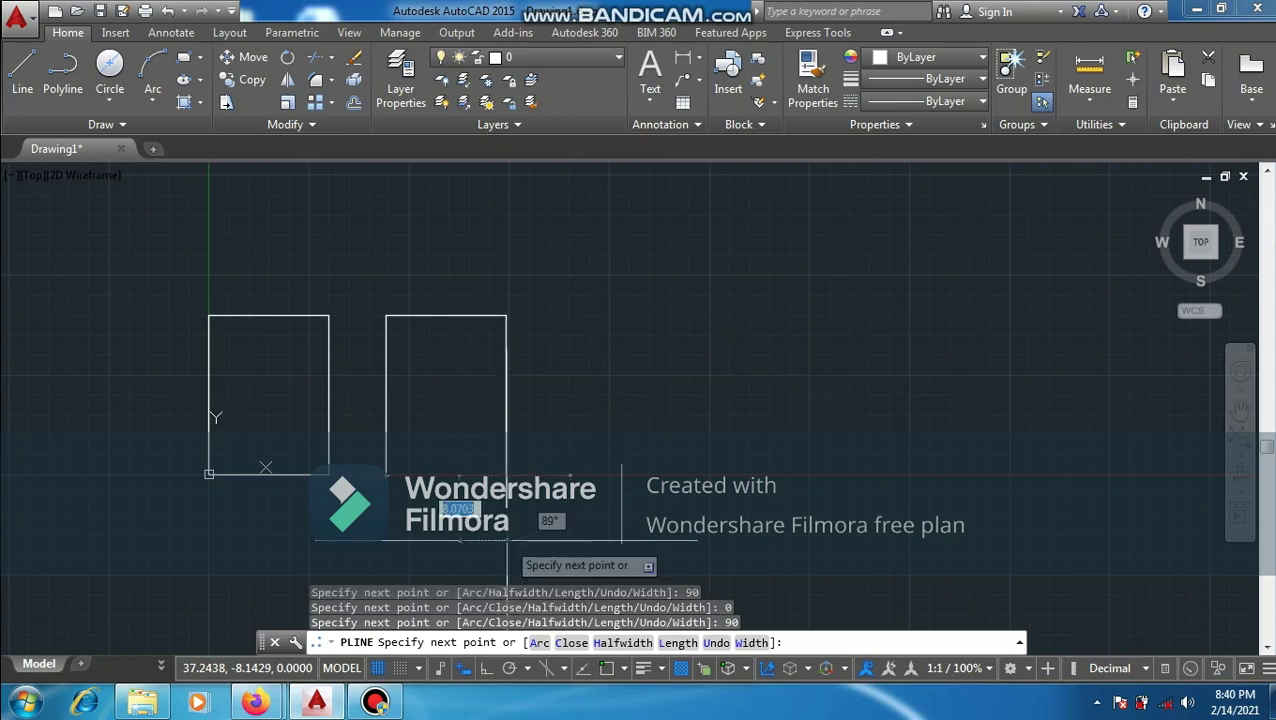
text(c)
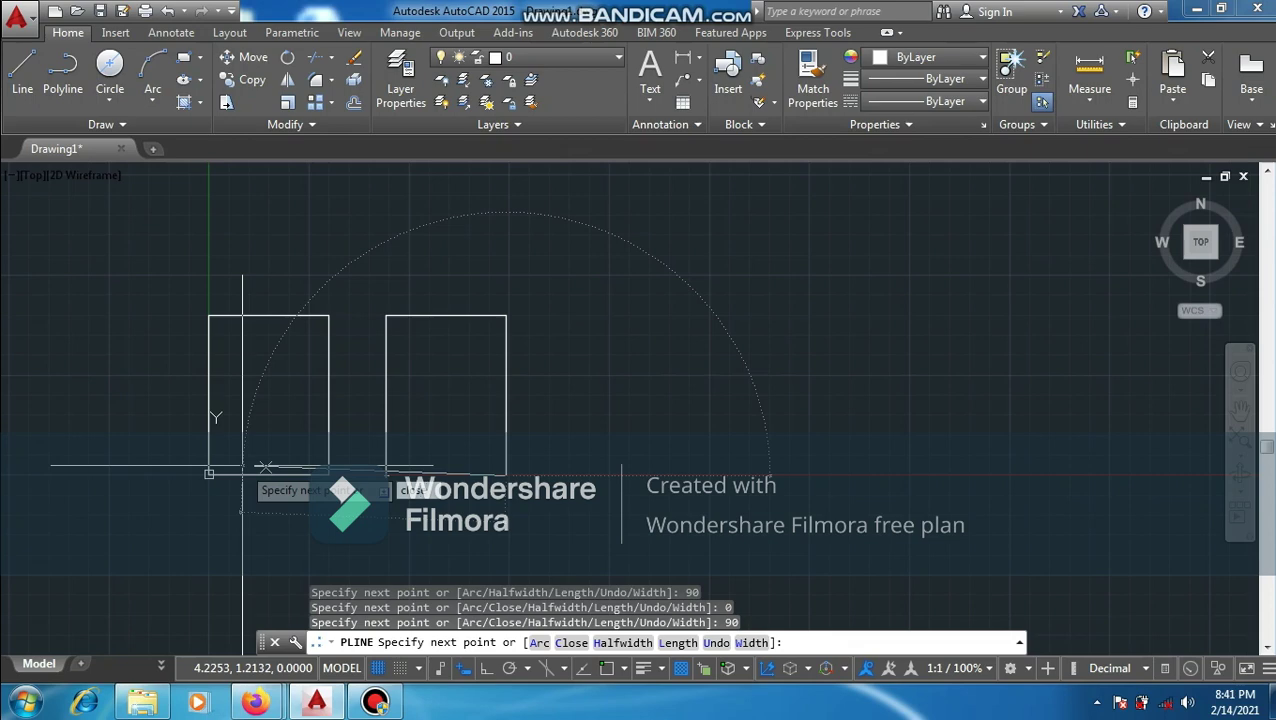
key(Return)
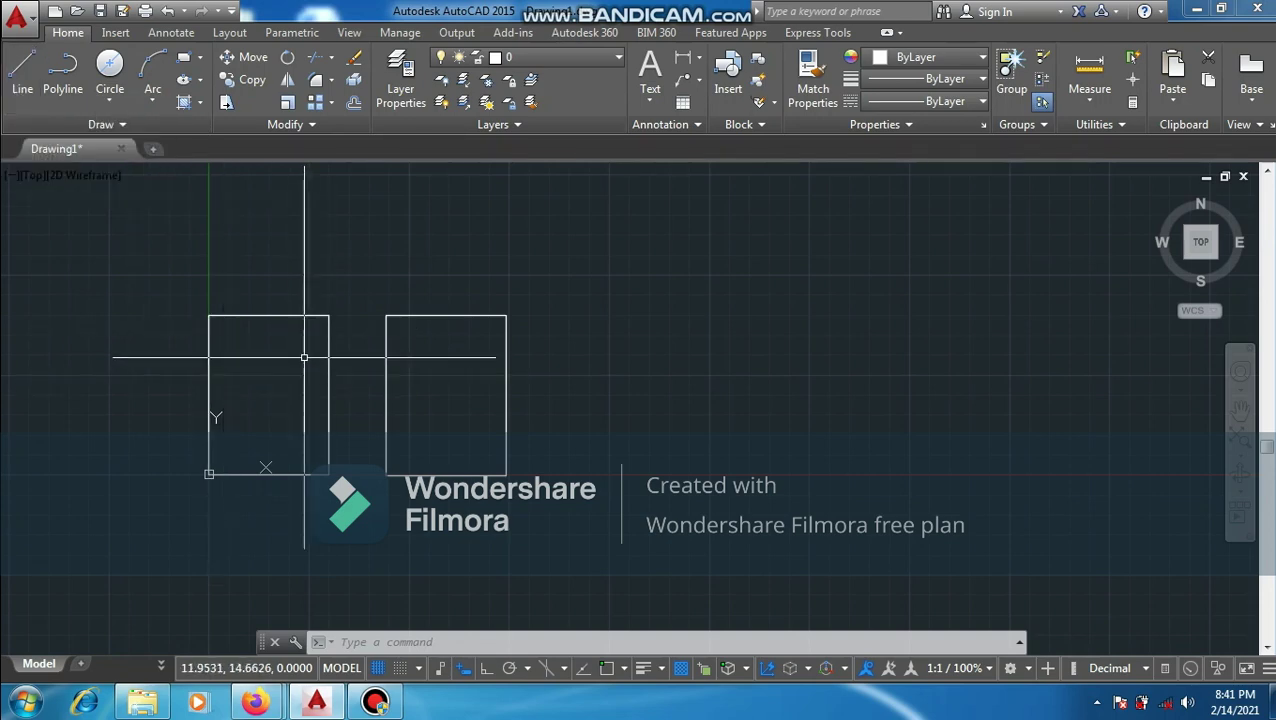
Select the four sides of the left rectangle one by one to examine them as separate lines, and clear the selection.
right_click(267, 317)
click(208, 316)
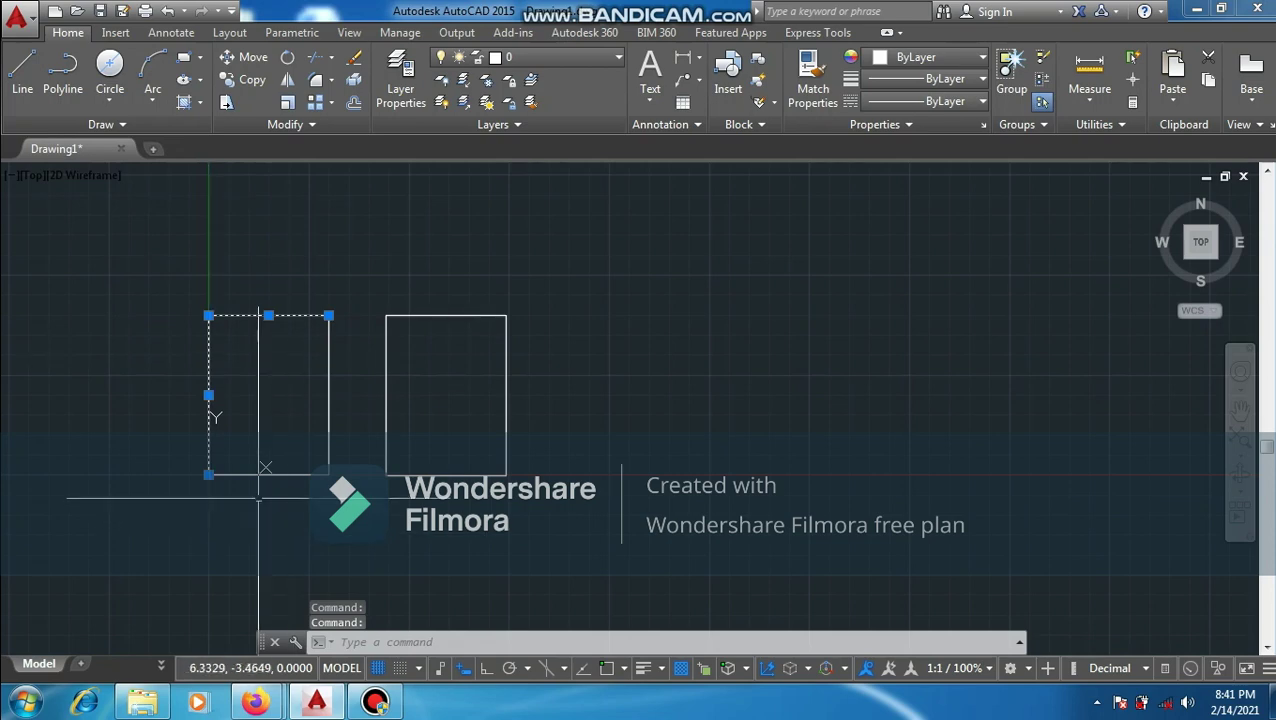
click(330, 378)
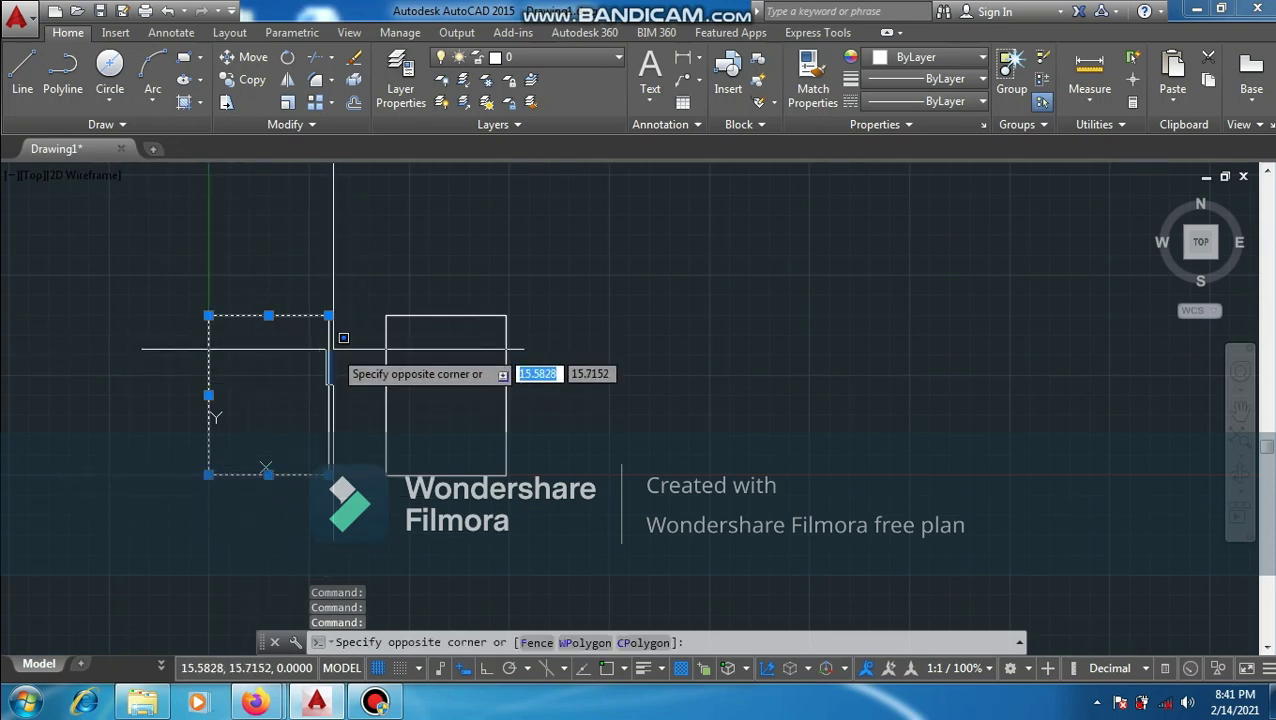
click(334, 372)
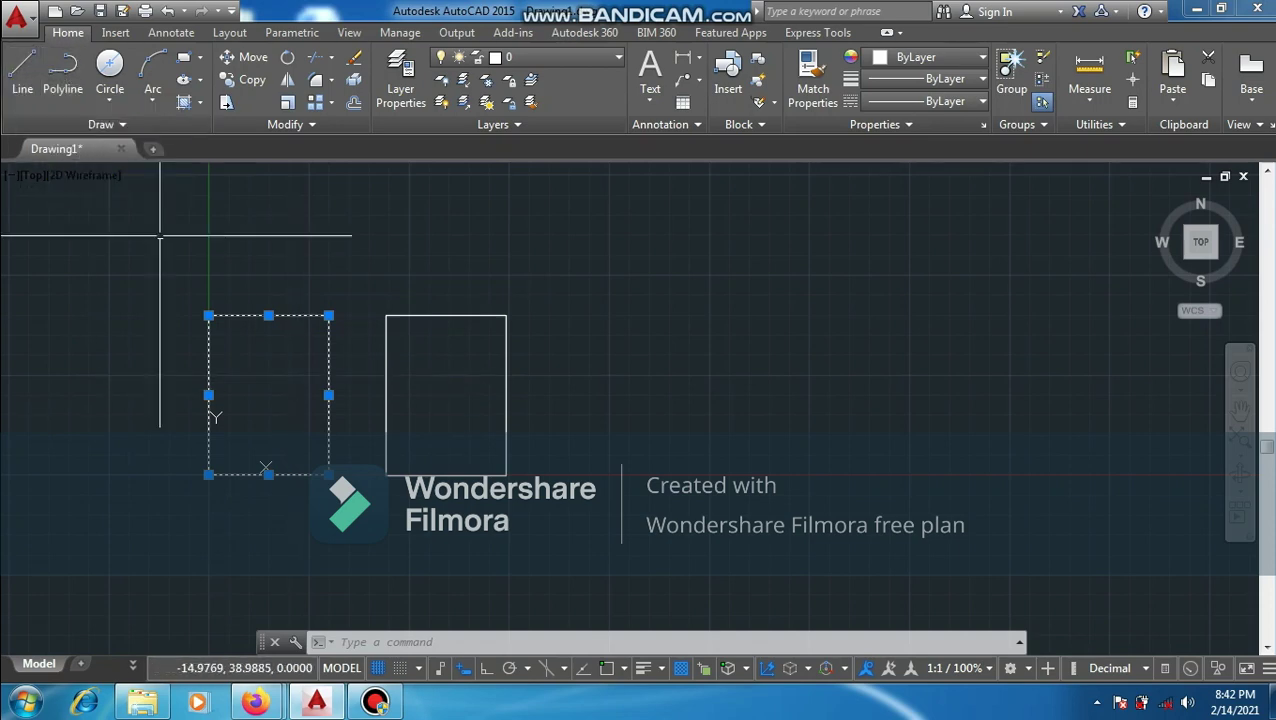
key(Escape)
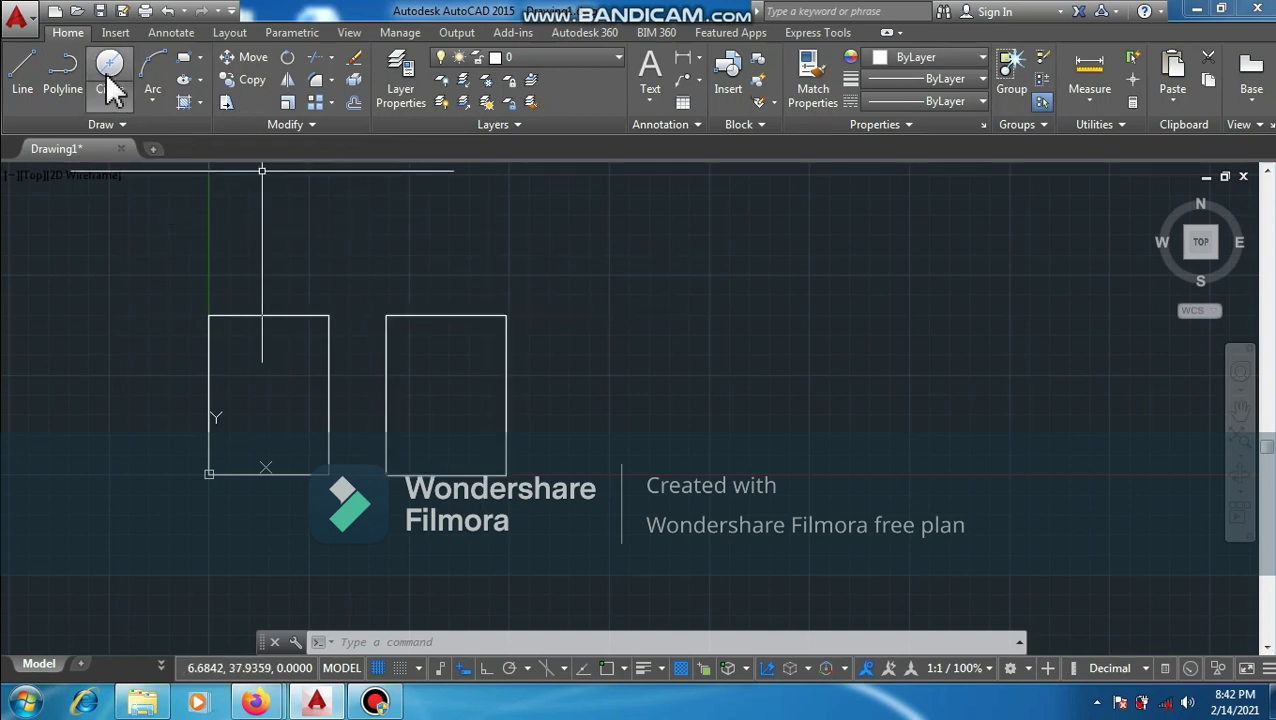
Select the right rectangle by one of its sides to examine it as a single polyline object.
click(442, 316)
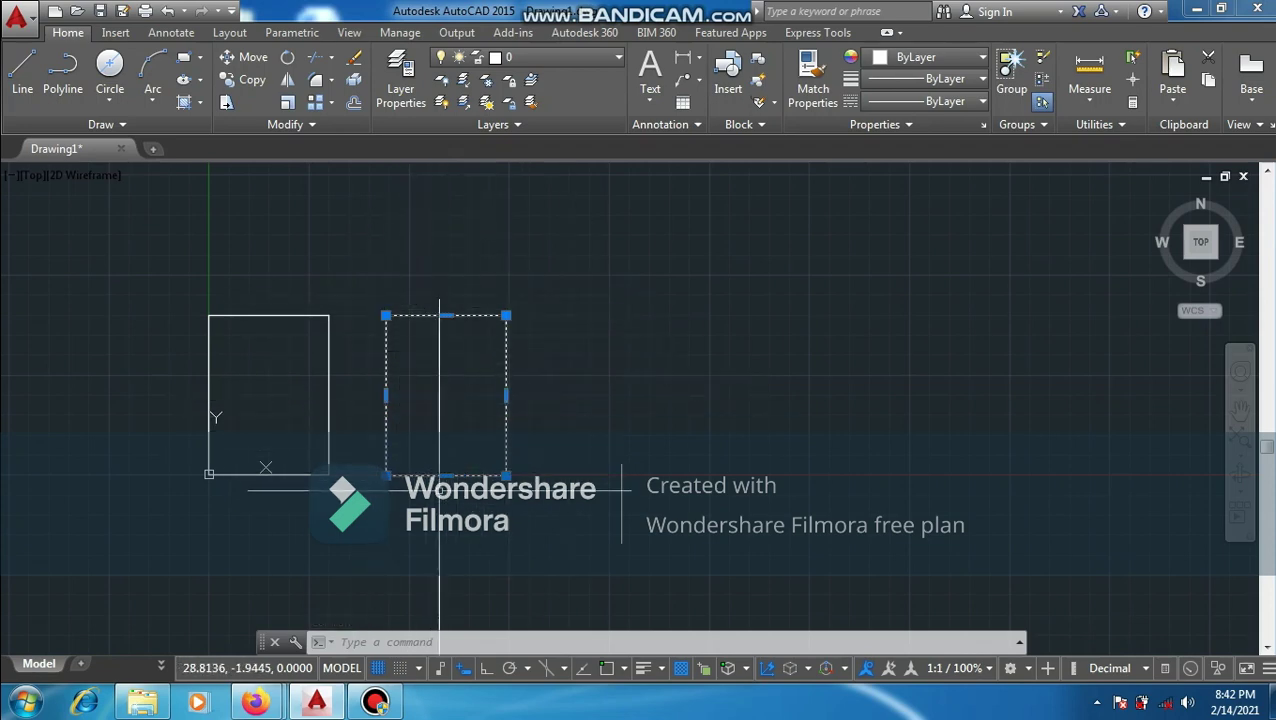
click(548, 354)
click(521, 345)
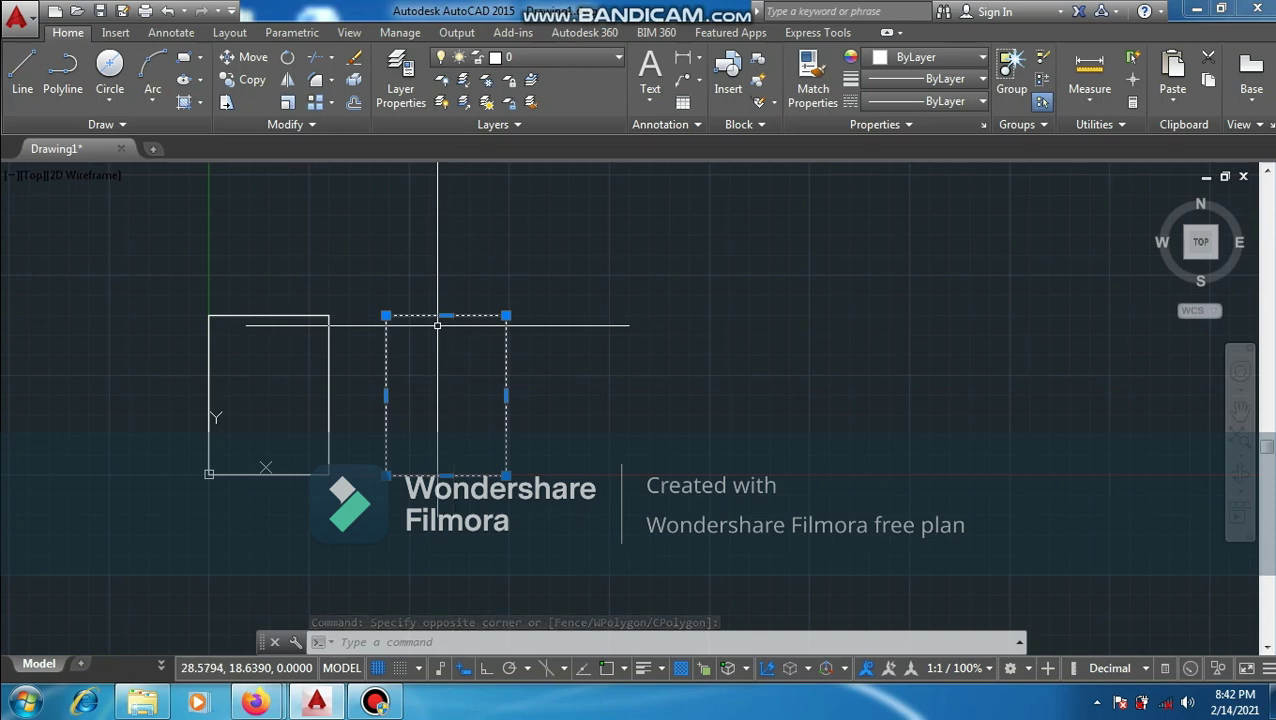
click(516, 273)
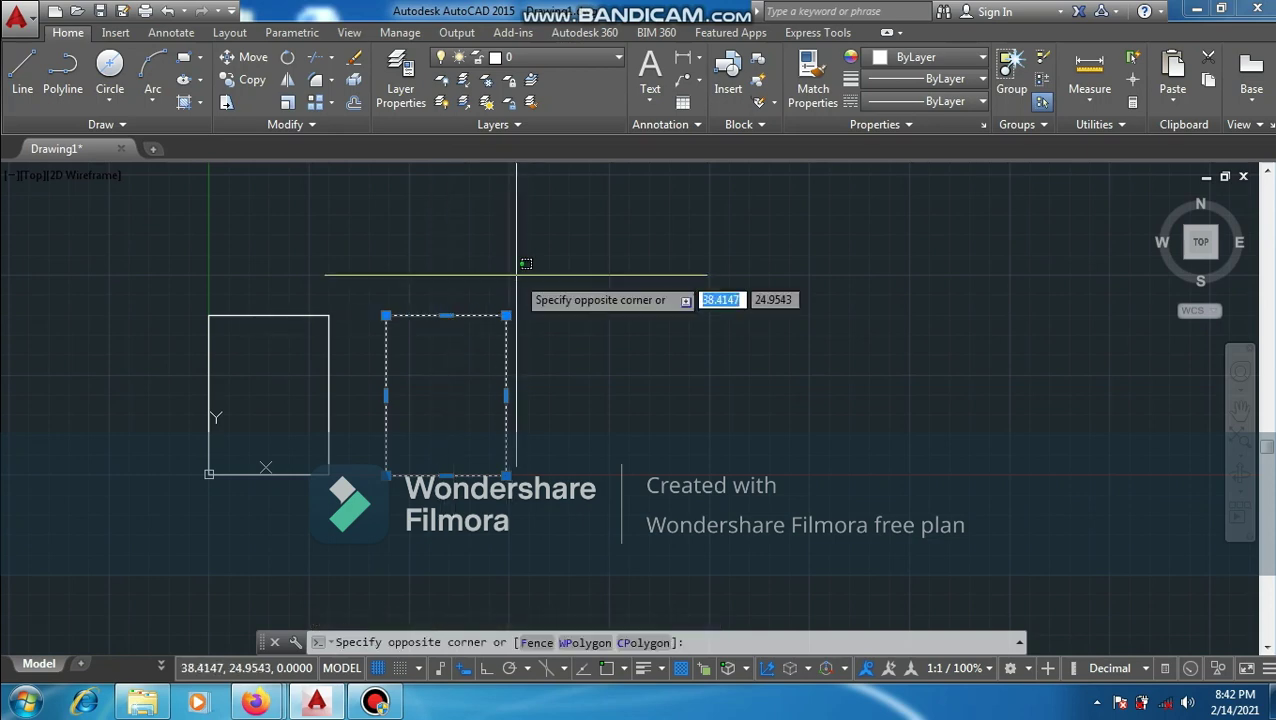
click(431, 256)
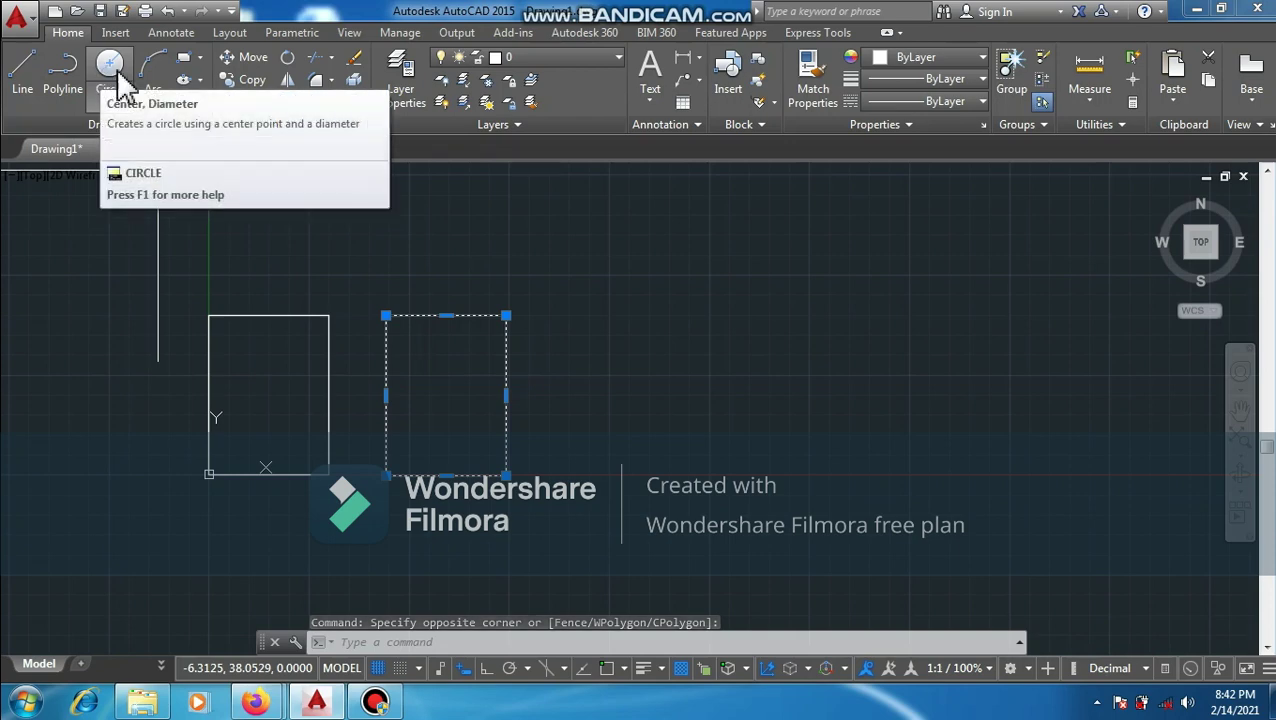
text(c)
key(Return)
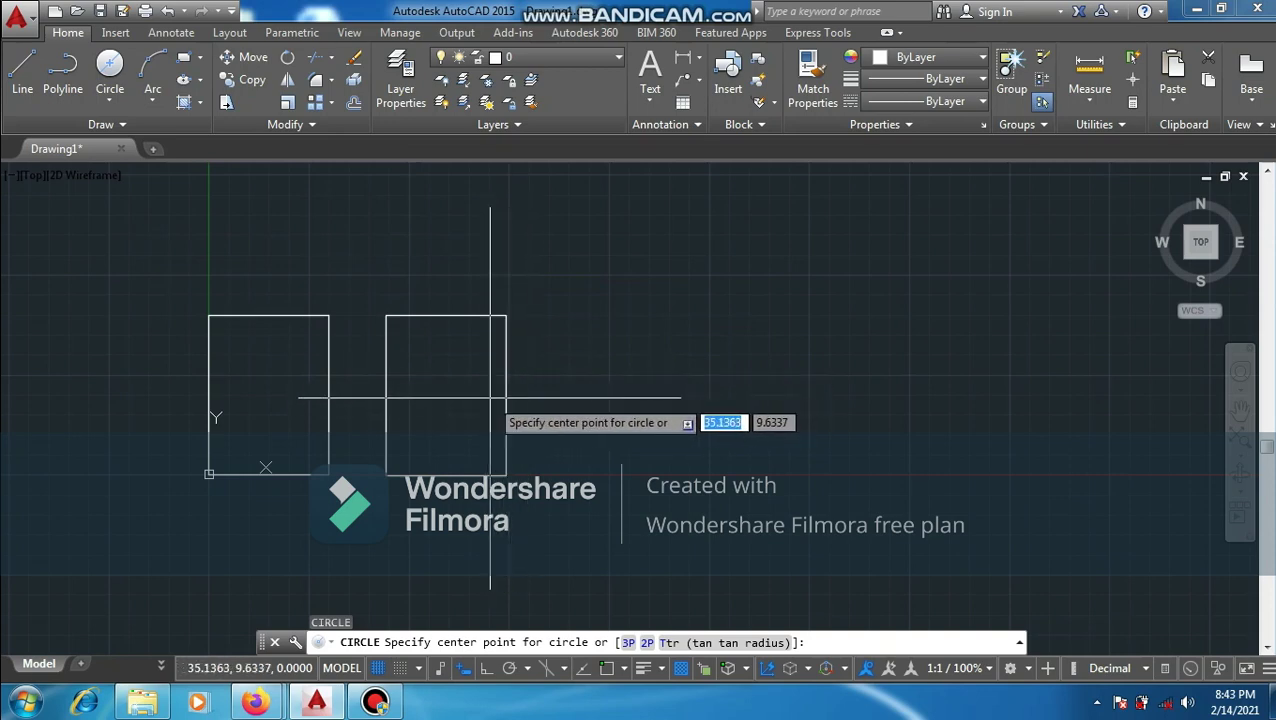
key(Escape)
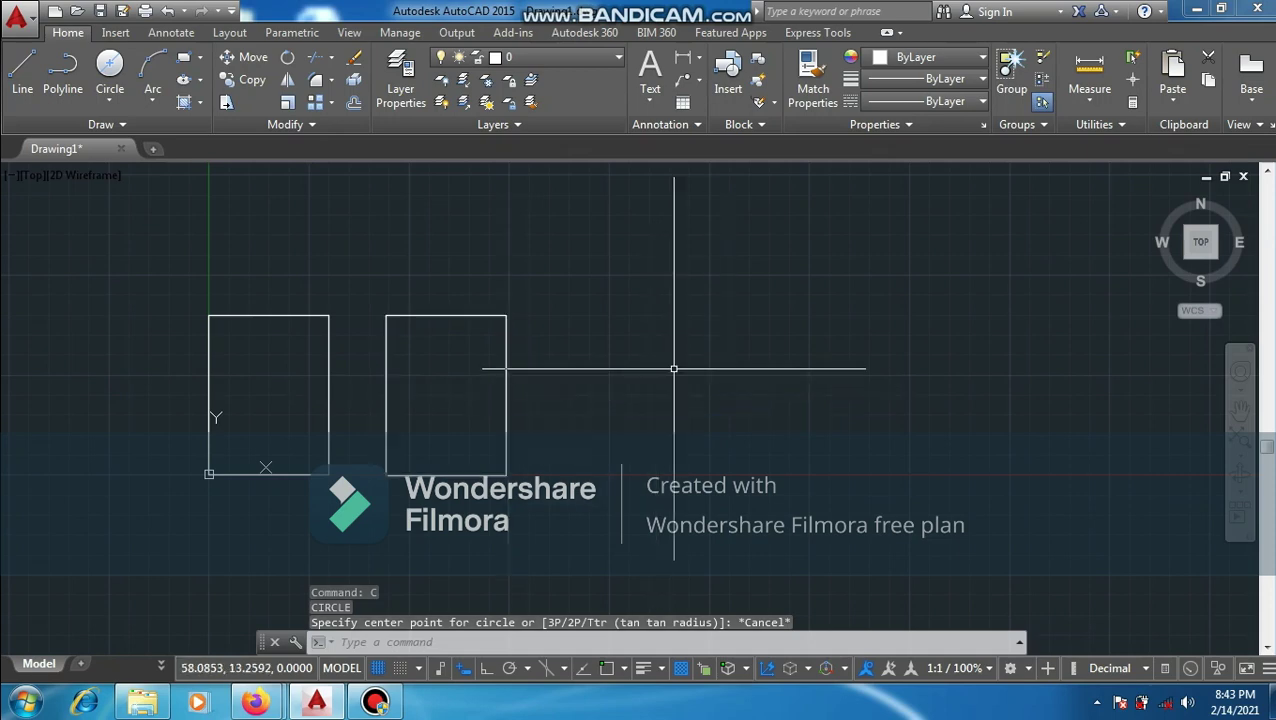
Turn on object snap in the drafting settings and enable the Midpoint snap mode.
text(os)
key(Return)
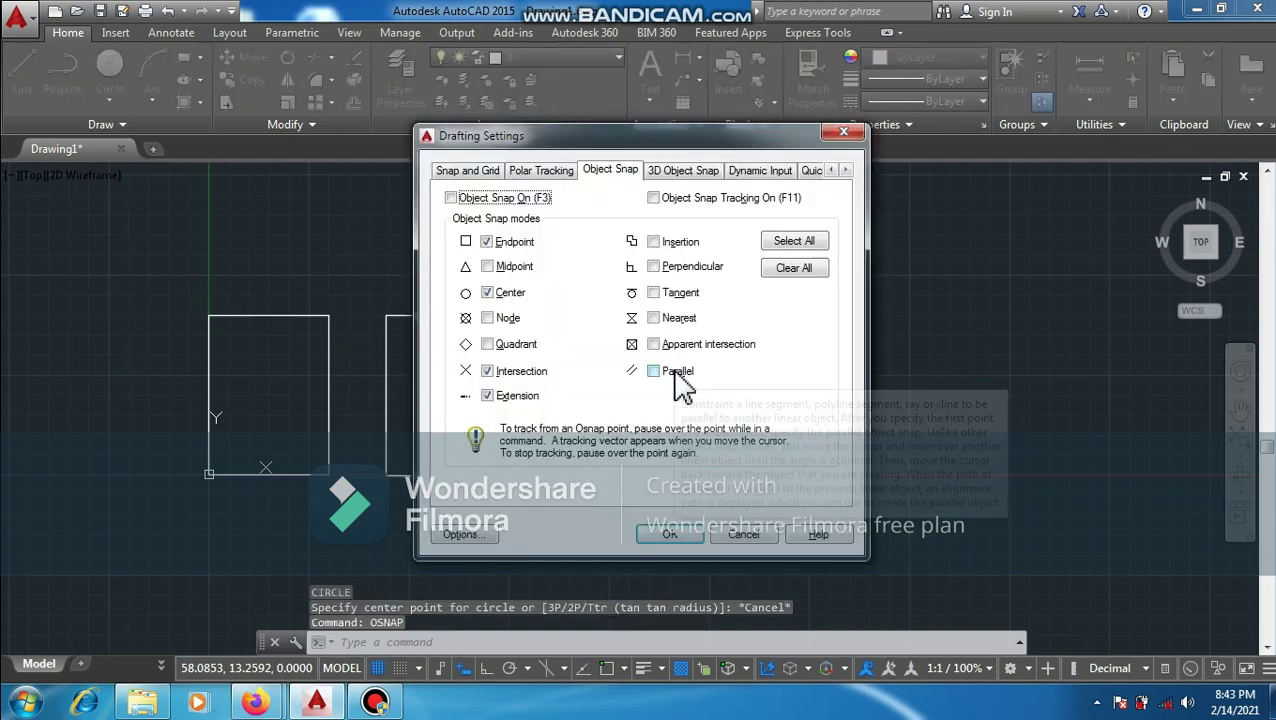
click(451, 198)
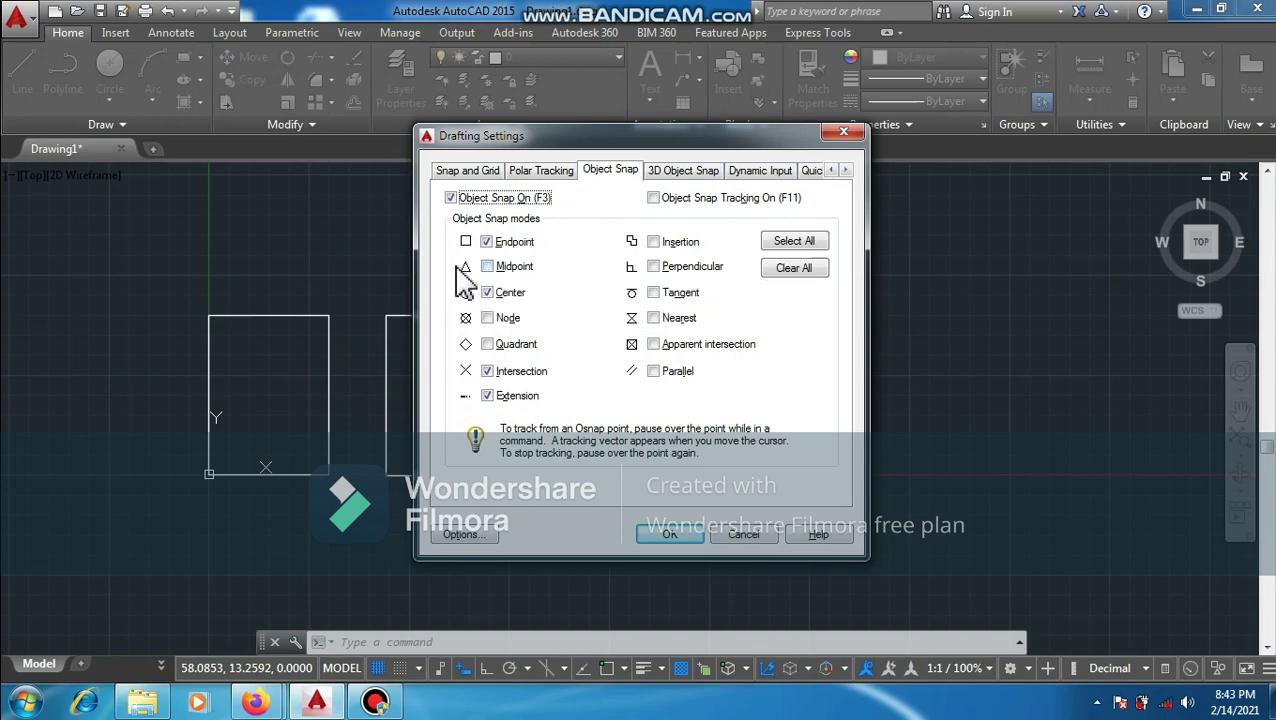
click(487, 266)
click(487, 292)
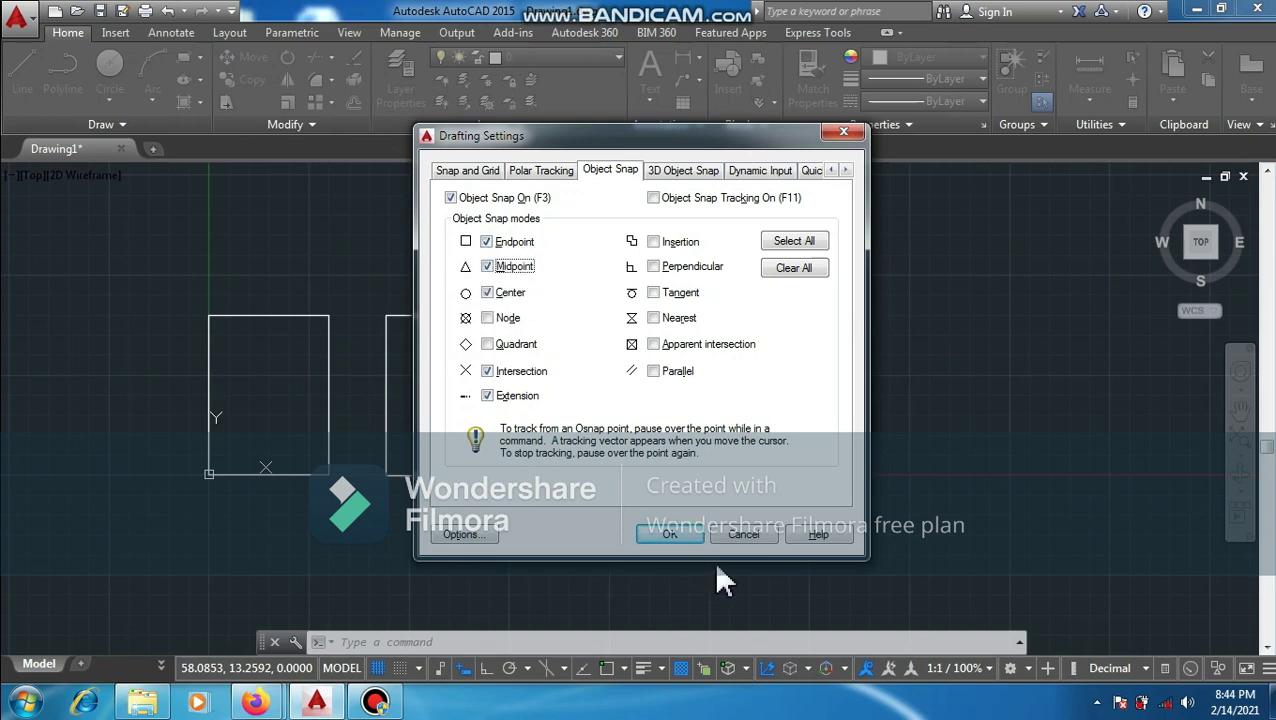
click(648, 534)
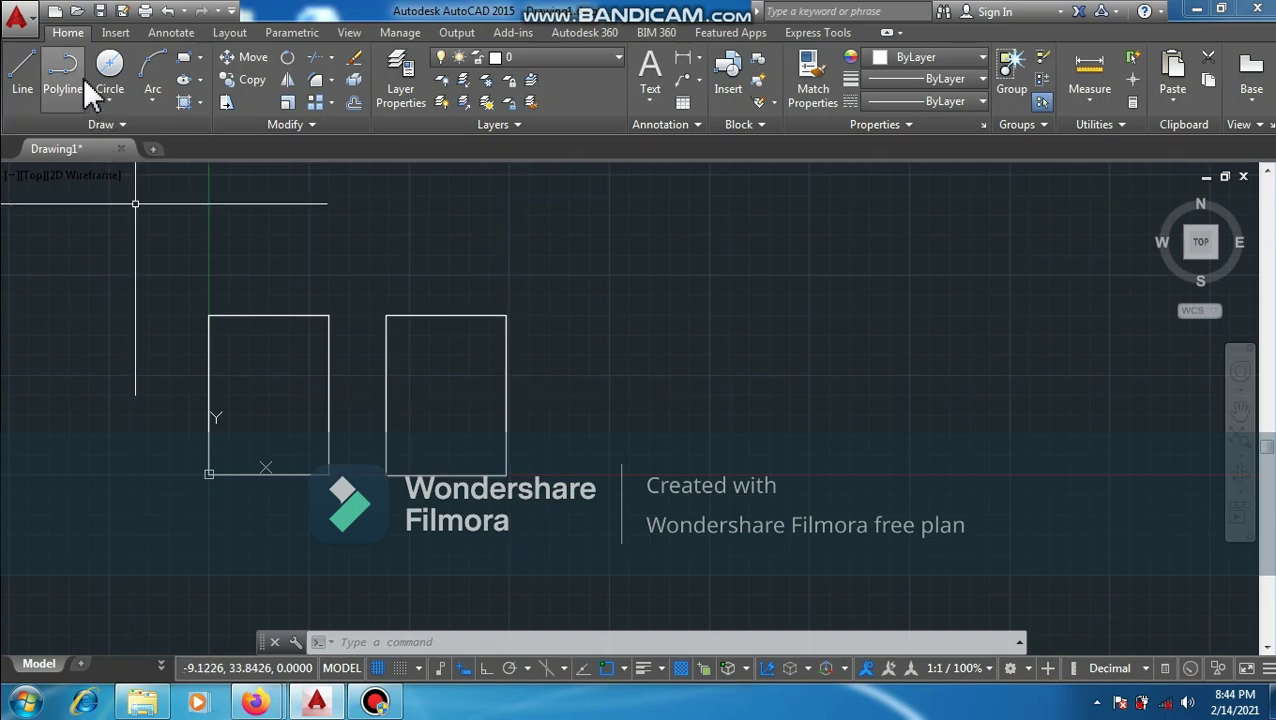
Draw a circle of radius 5 centred on the midpoint of the right rectangle's right side.
click(110, 70)
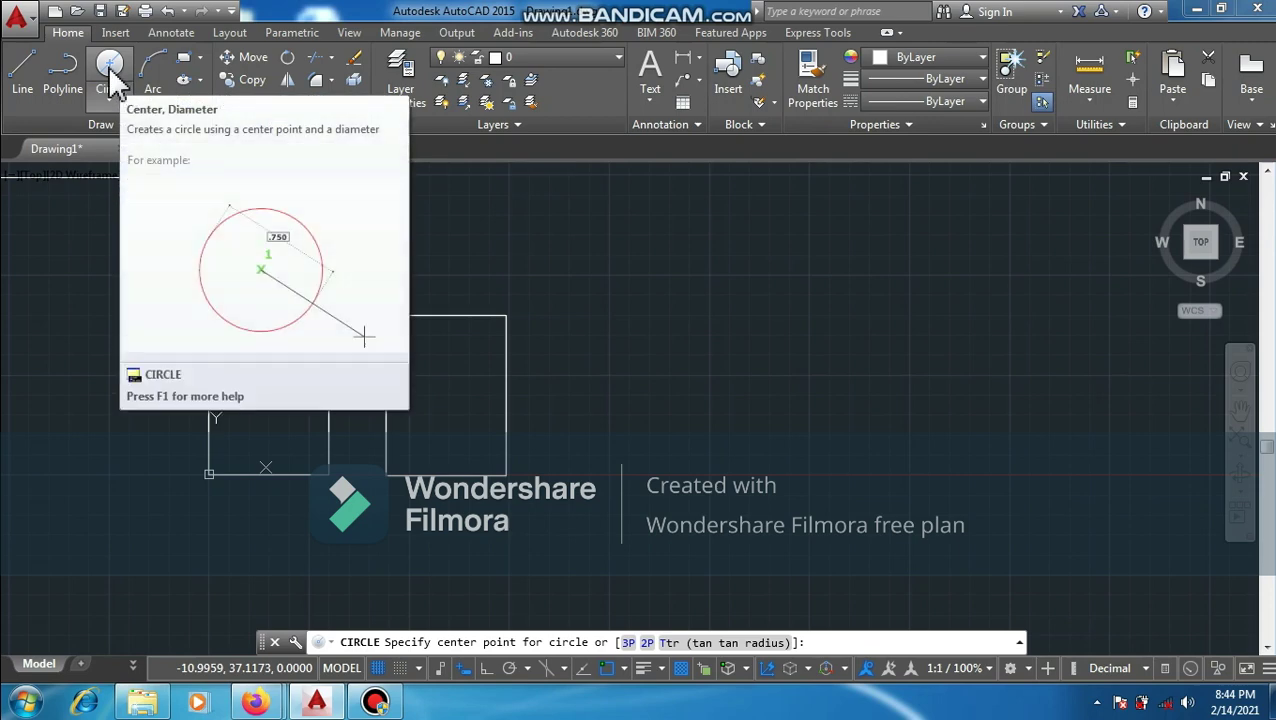
key(Escape)
text(c)
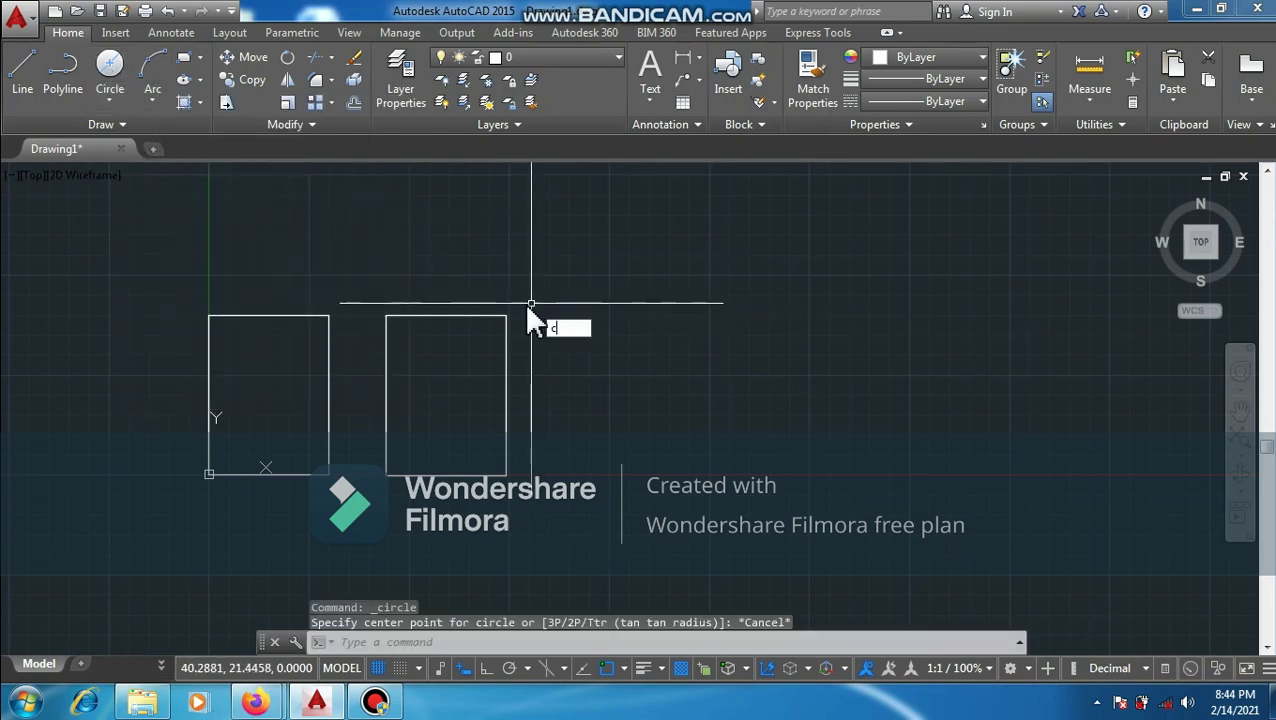
key(Return)
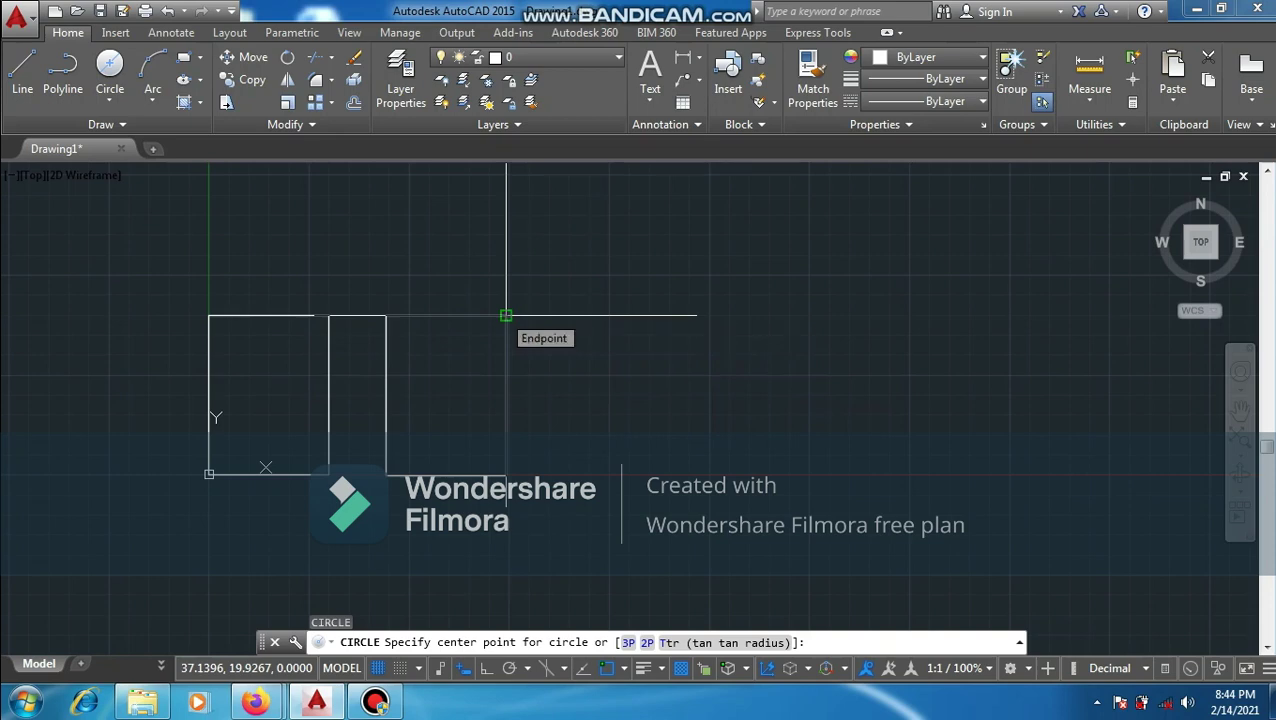
click(506, 396)
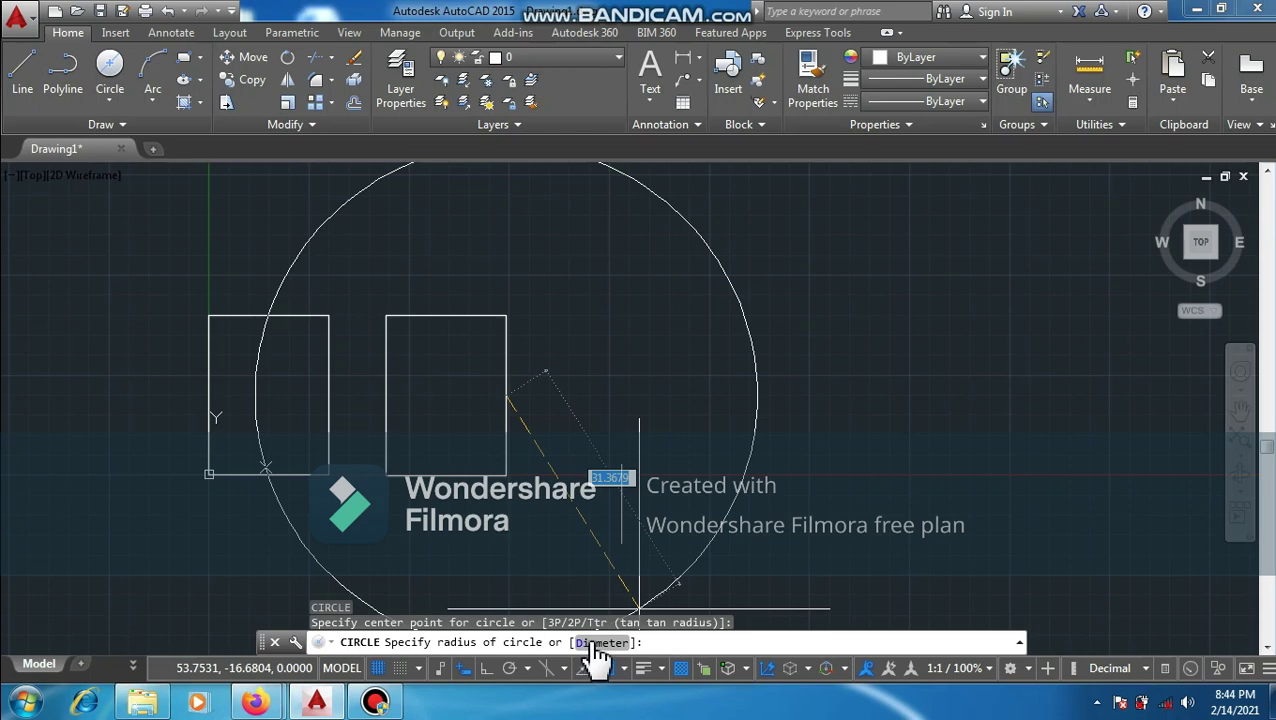
click(113, 101)
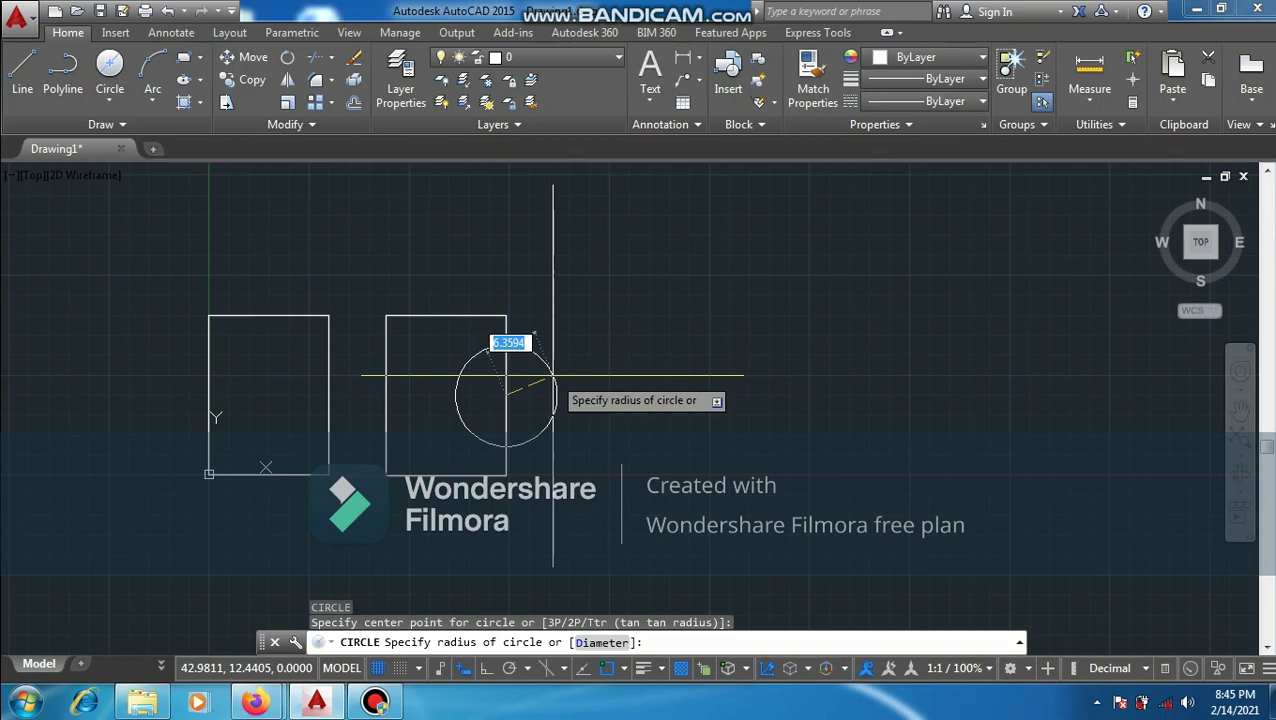
key(Return)
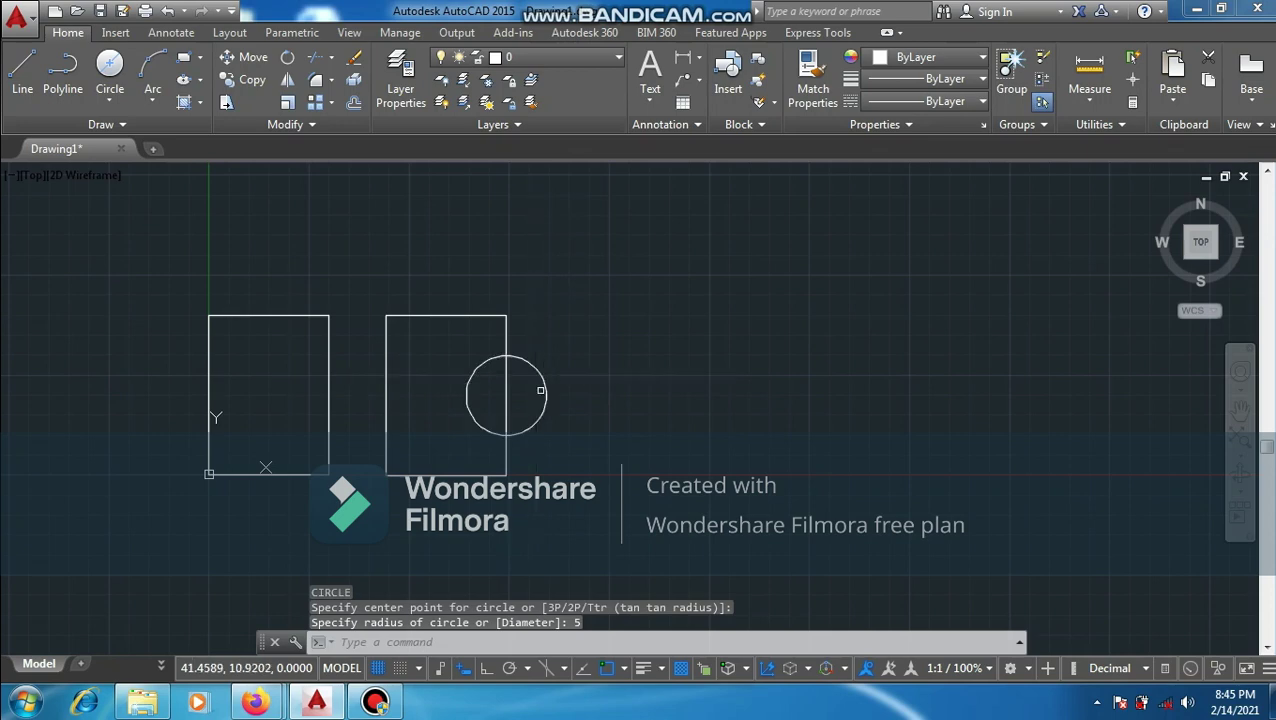
Start a circle defined by its center point and diameter.
click(105, 100)
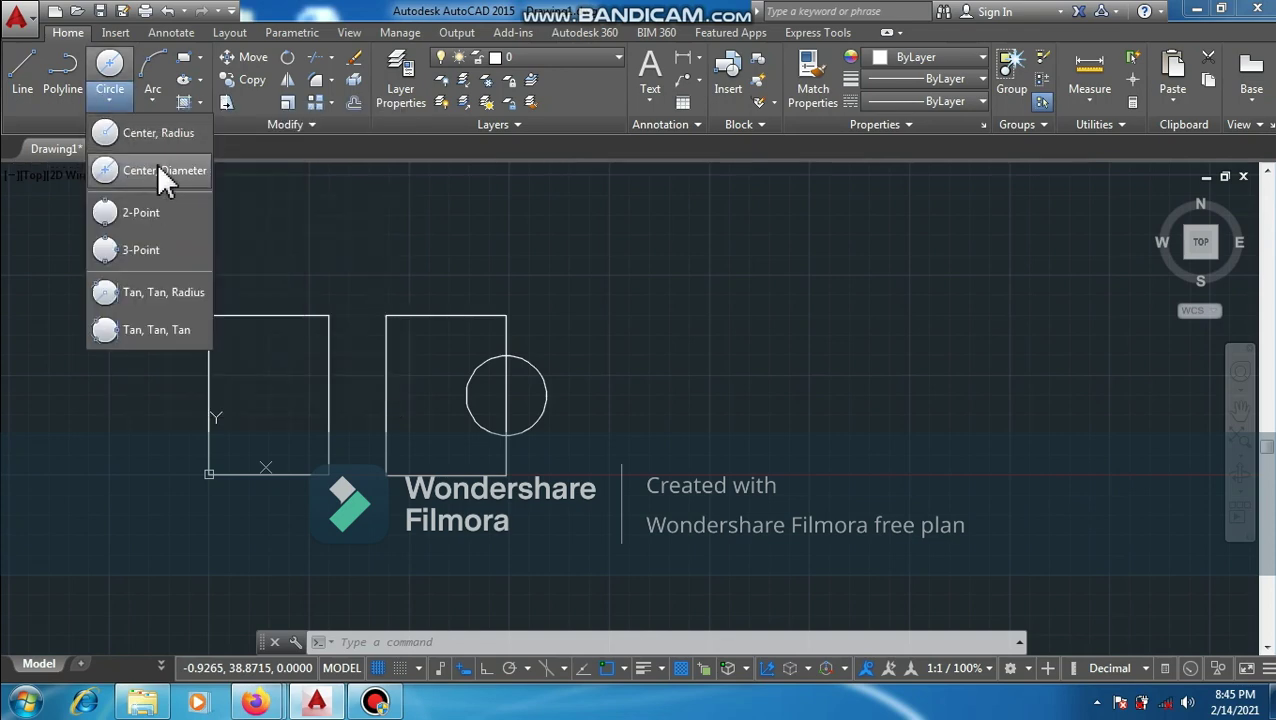
click(160, 169)
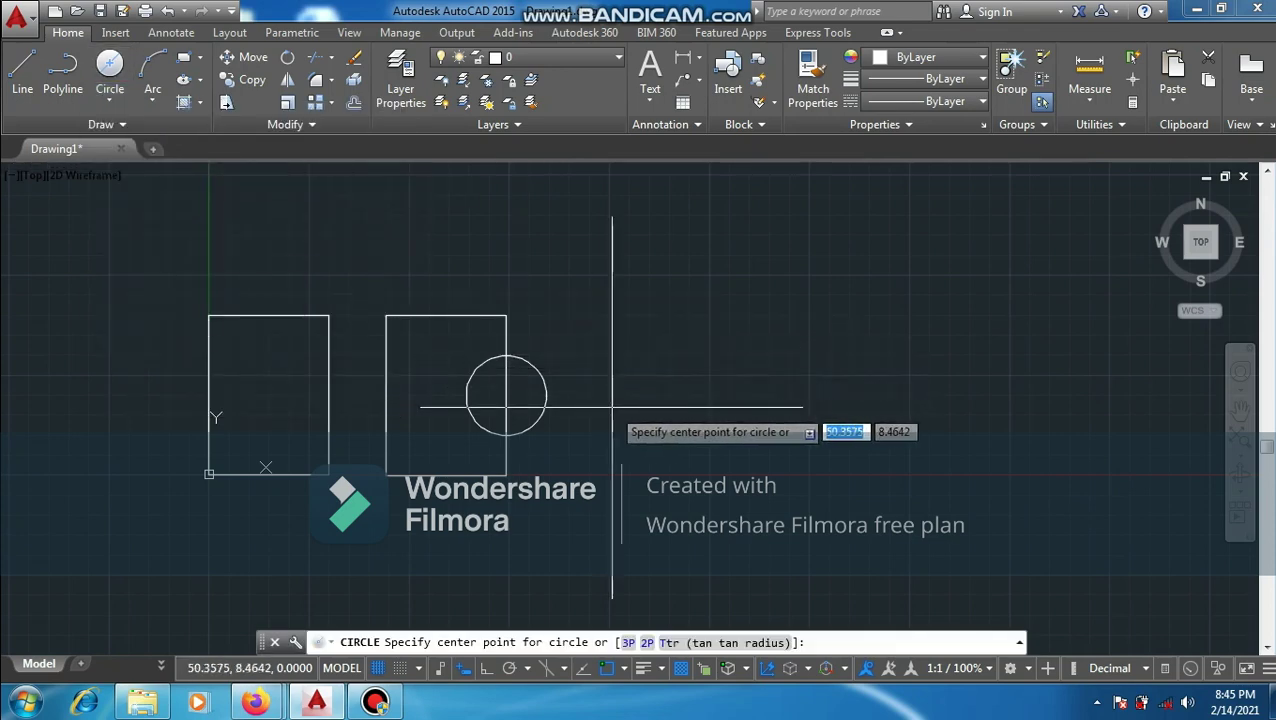